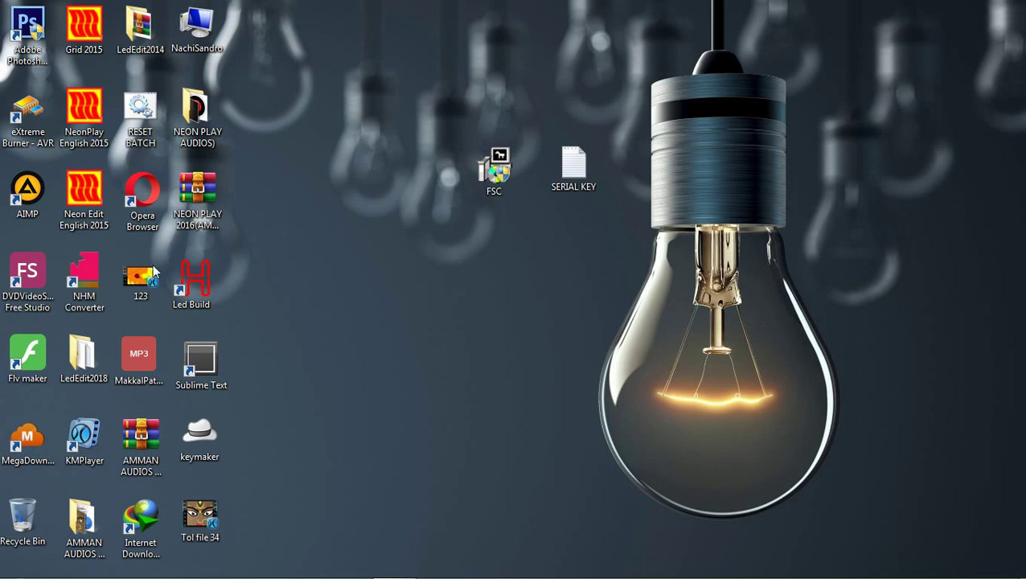
Arrange the Led Build shortcut and the SERIAL KEY file beside the FSC installer on the desktop
{"action": "mouse_move", "coordinate": [193, 280]}
{"action": "left_mouse_down"}
{"action": "mouse_move", "coordinate": [447, 176]}
{"action": "mouse_move", "coordinate": [427, 172]}
{"action": "left_mouse_up"}
{"action": "mouse_move", "coordinate": [396, 223]}
{"action": "left_mouse_down"}
{"action": "mouse_move", "coordinate": [533, 172]}
{"action": "mouse_move", "coordinate": [531, 201]}
{"action": "left_mouse_up"}
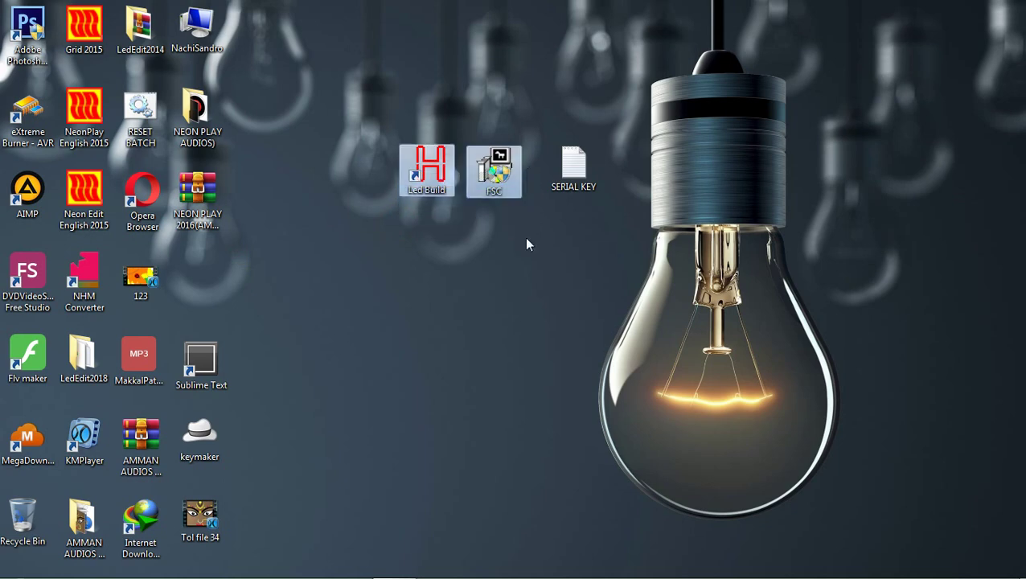
{"action": "left_click", "coordinate": [492, 240]}
{"action": "left_click", "coordinate": [426, 173]}
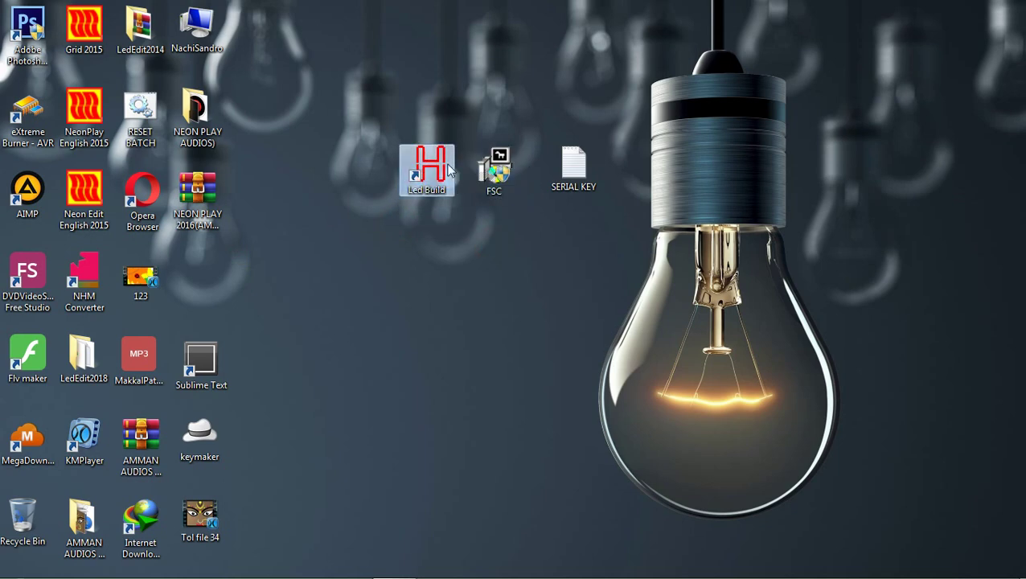
{"action": "left_click", "coordinate": [480, 187], "text": "ctrl"}
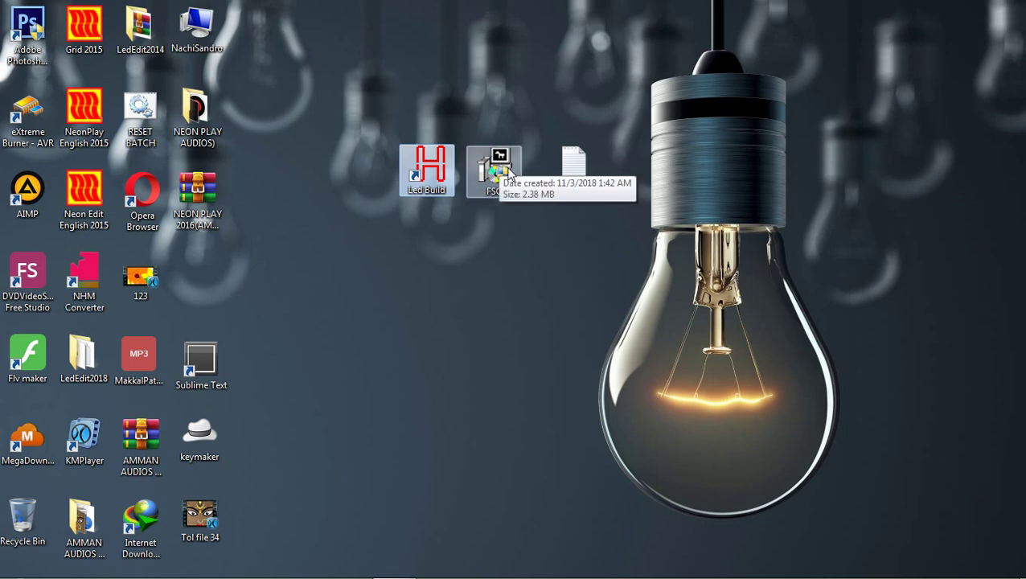
{"action": "left_click", "coordinate": [562, 166]}
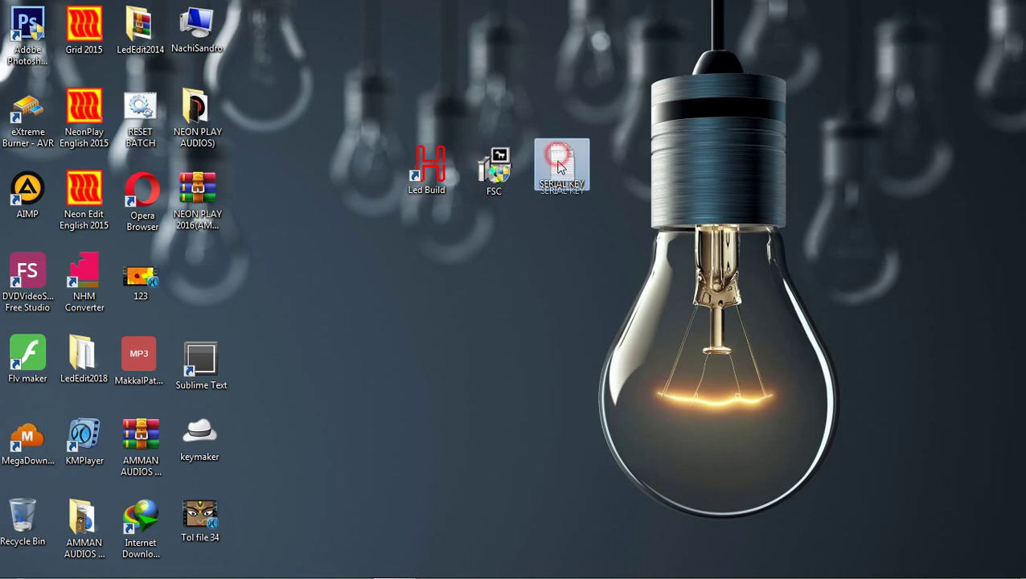
{"action": "left_click", "coordinate": [521, 208]}
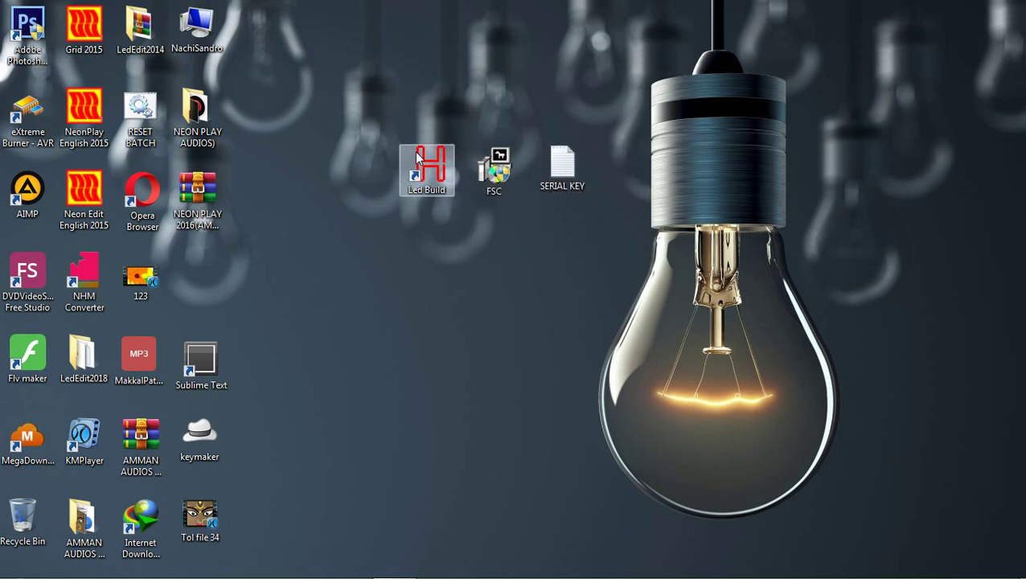
{"action": "left_click", "coordinate": [419, 160]}
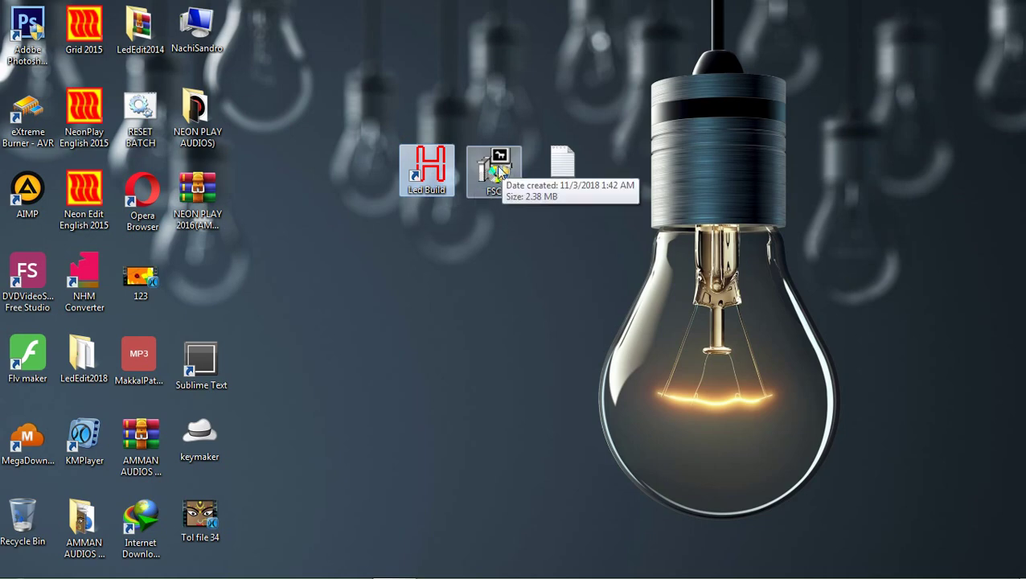
{"action": "left_click", "coordinate": [481, 221]}
{"action": "left_click_drag", "start_coordinate": [395, 214], "coordinate": [648, 157]}
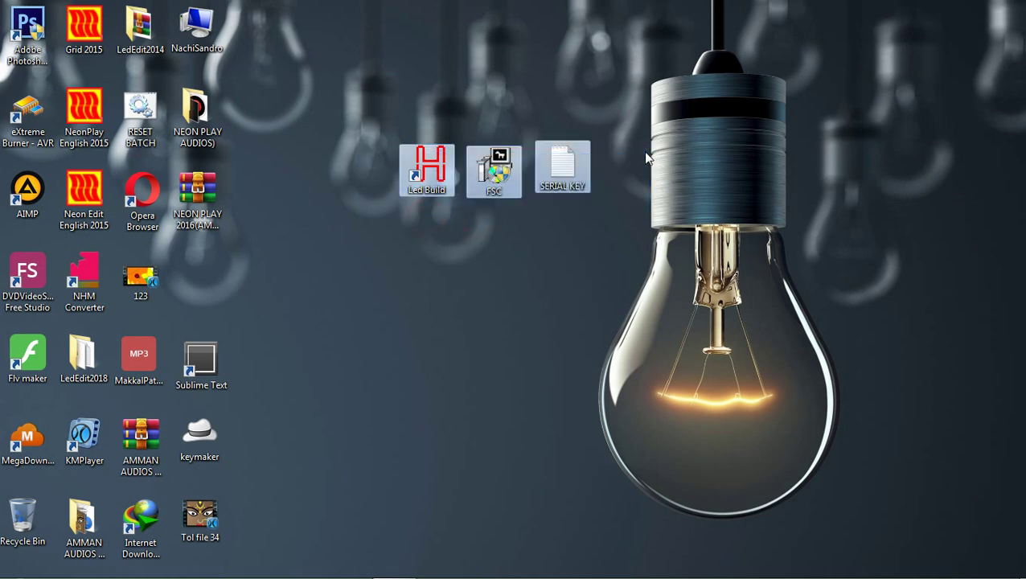
{"action": "left_click", "coordinate": [500, 236]}
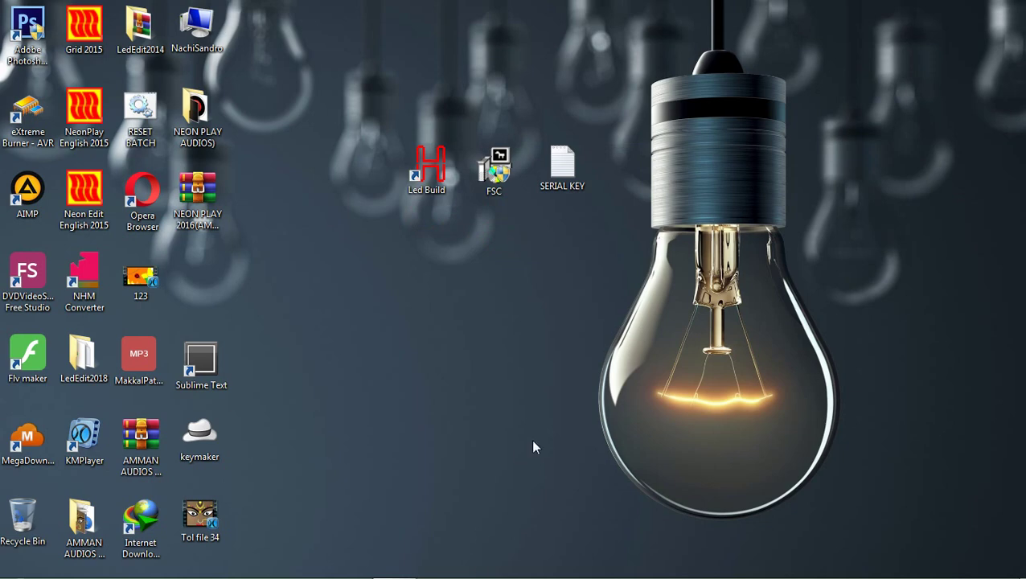
Install FastStone Capture 7.4 from the FSC installer, keeping the default destination folder, and finish the setup wizard
{"action": "left_click", "coordinate": [504, 193]}
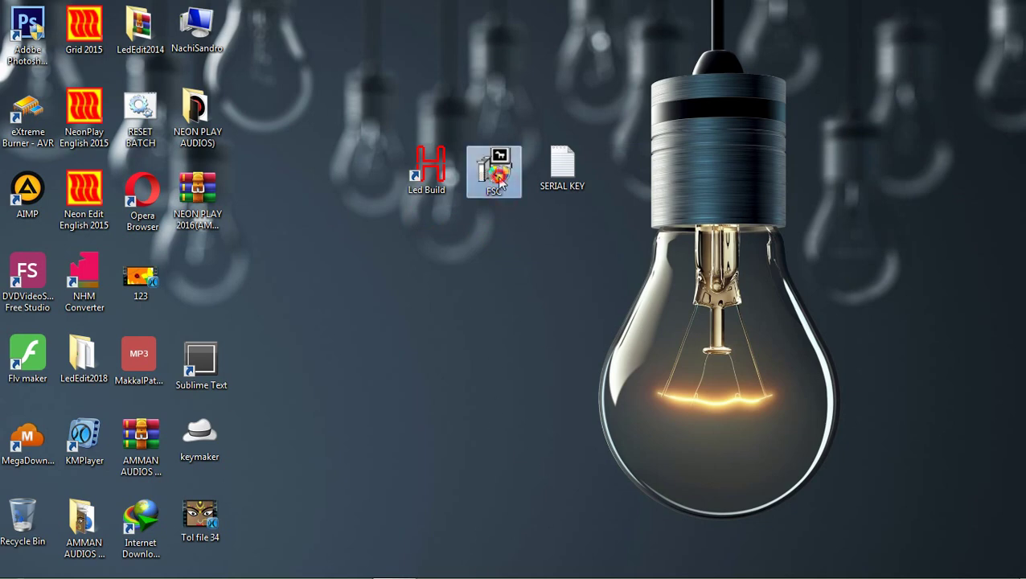
{"action": "double_click", "coordinate": [499, 180]}
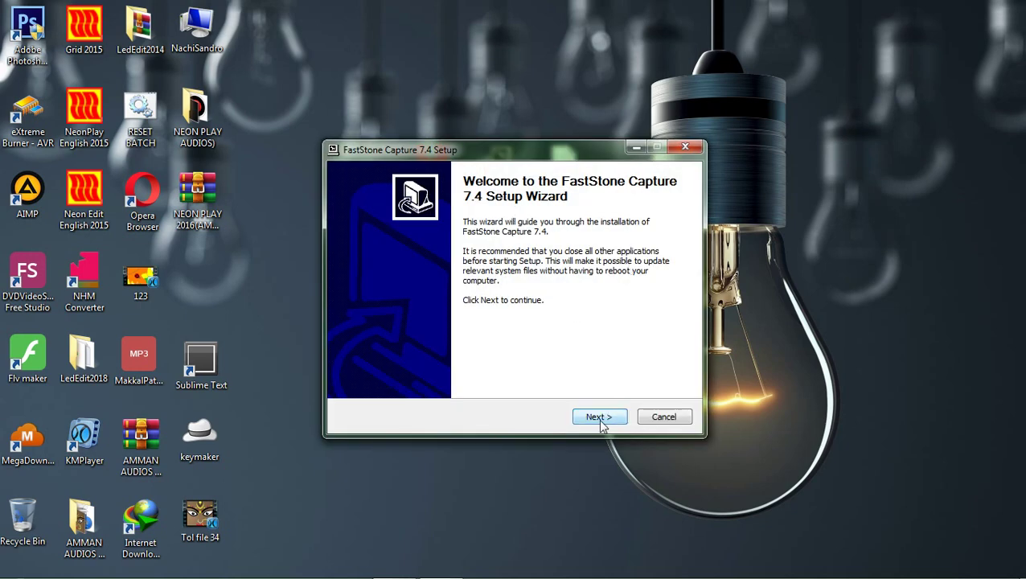
{"action": "left_click", "coordinate": [597, 420]}
{"action": "left_click", "coordinate": [595, 419]}
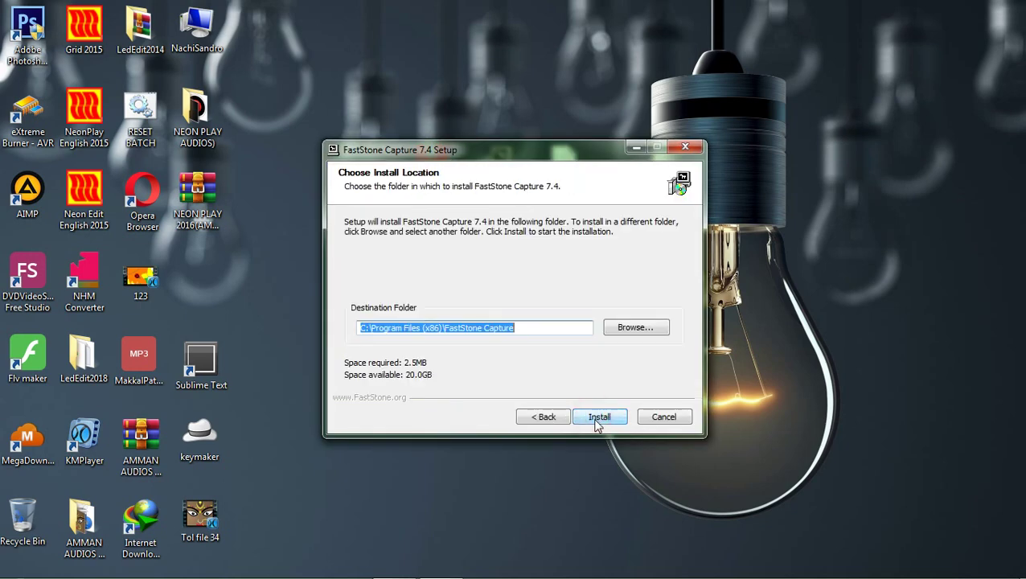
{"action": "left_click", "coordinate": [596, 418]}
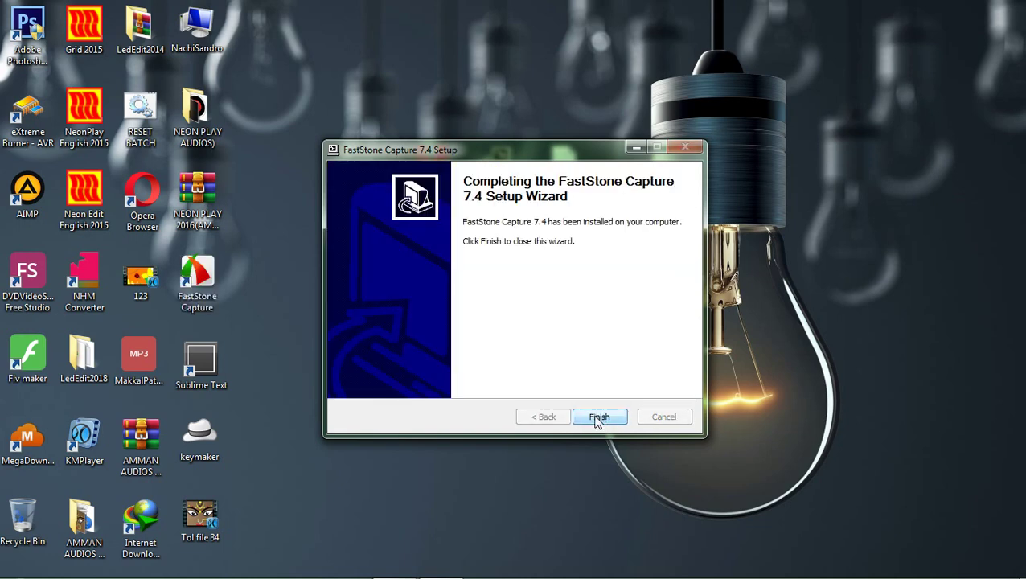
{"action": "left_click_drag", "start_coordinate": [463, 156], "coordinate": [464, 76]}
{"action": "left_click", "coordinate": [611, 349]}
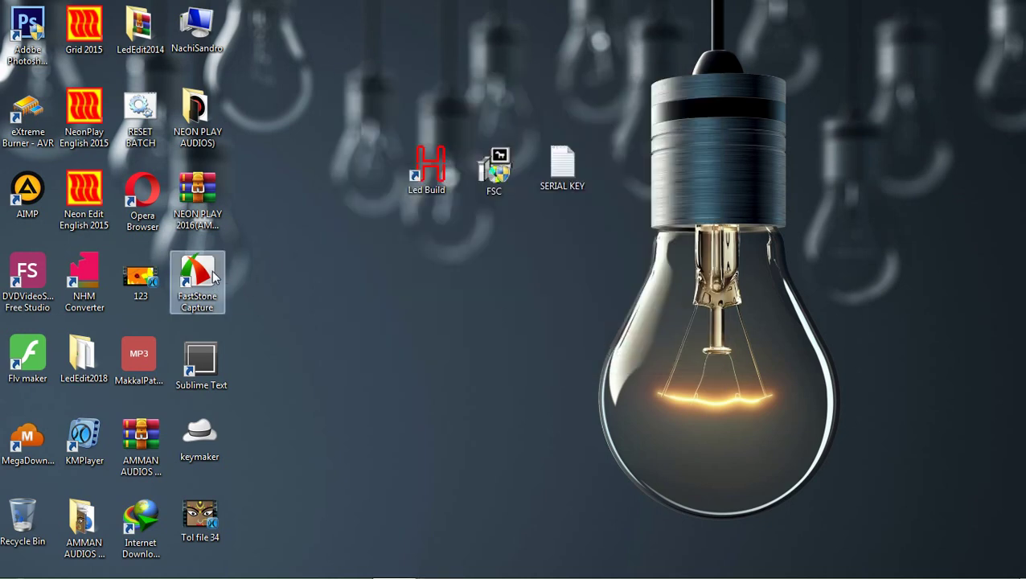
Swap the desktop places of the FastStone Capture shortcut and the FSC installer, putting the shortcut between Led Build and SERIAL KEY
{"action": "left_click_drag", "start_coordinate": [208, 285], "coordinate": [496, 239]}
{"action": "left_click_drag", "start_coordinate": [491, 196], "coordinate": [195, 287]}
{"action": "left_click_drag", "start_coordinate": [490, 252], "coordinate": [497, 179]}
{"action": "left_click_drag", "start_coordinate": [402, 207], "coordinate": [492, 255]}
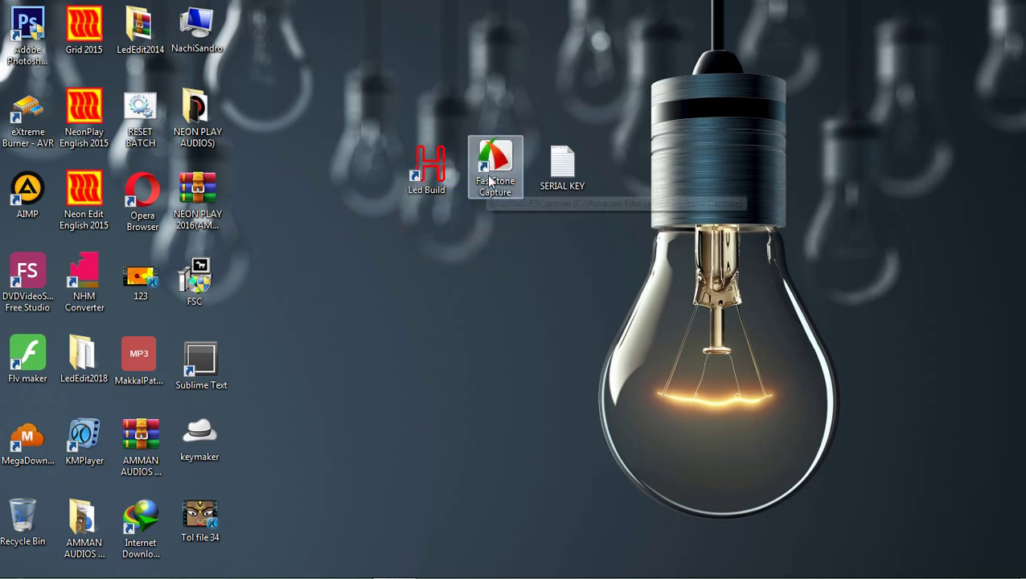
{"action": "left_click_drag", "start_coordinate": [500, 186], "coordinate": [489, 195]}
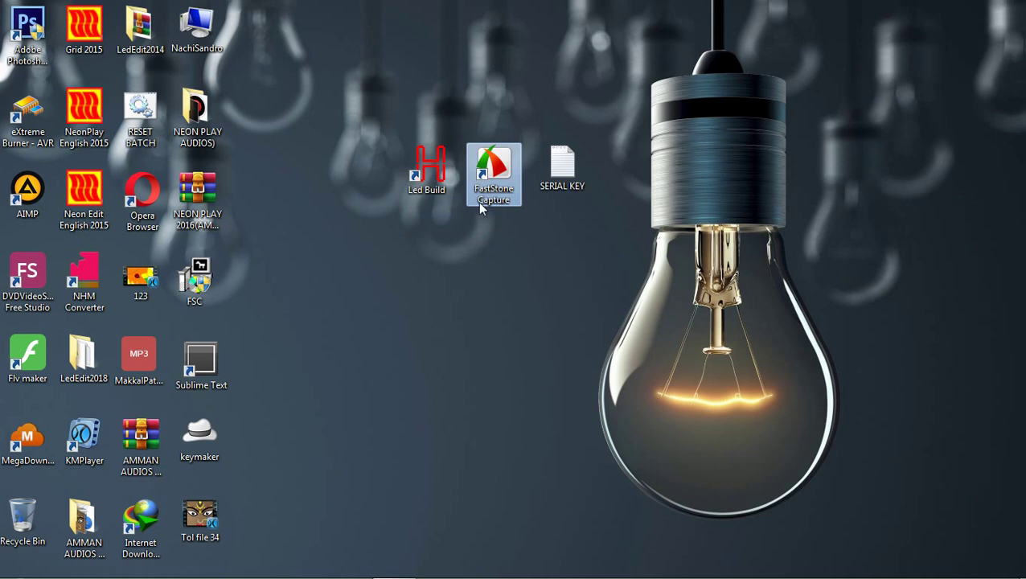
Launch FastStone Capture, open its registration form and move the form clear of the desktop shortcuts
{"action": "double_click", "coordinate": [497, 190]}
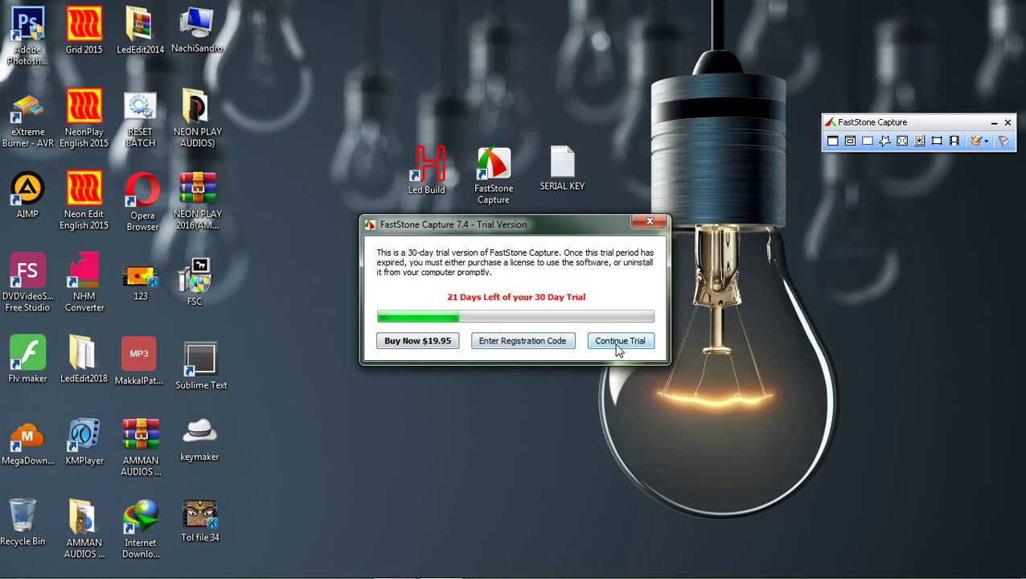
{"action": "left_click", "coordinate": [523, 345]}
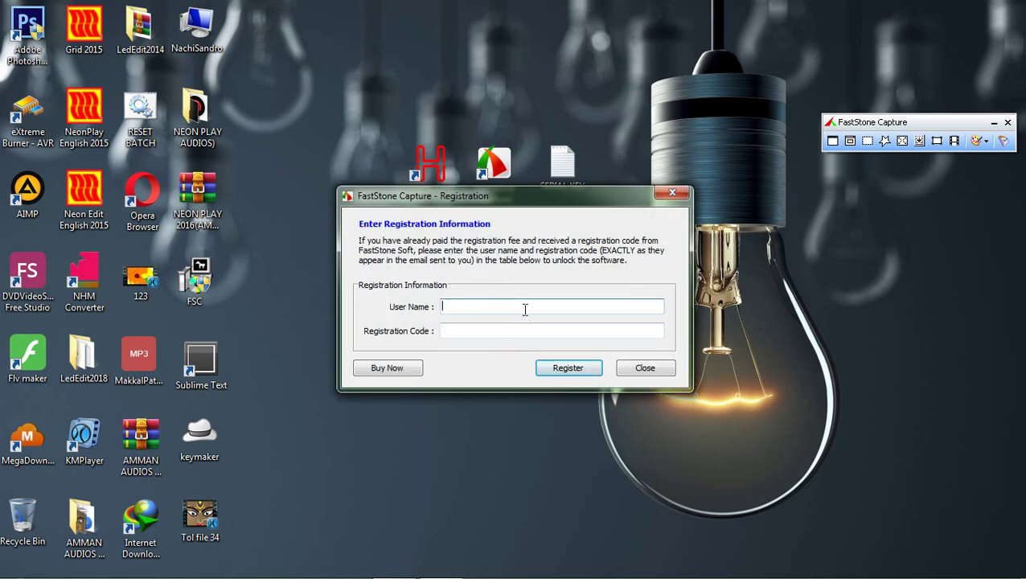
{"action": "left_click_drag", "start_coordinate": [527, 197], "coordinate": [532, 261]}
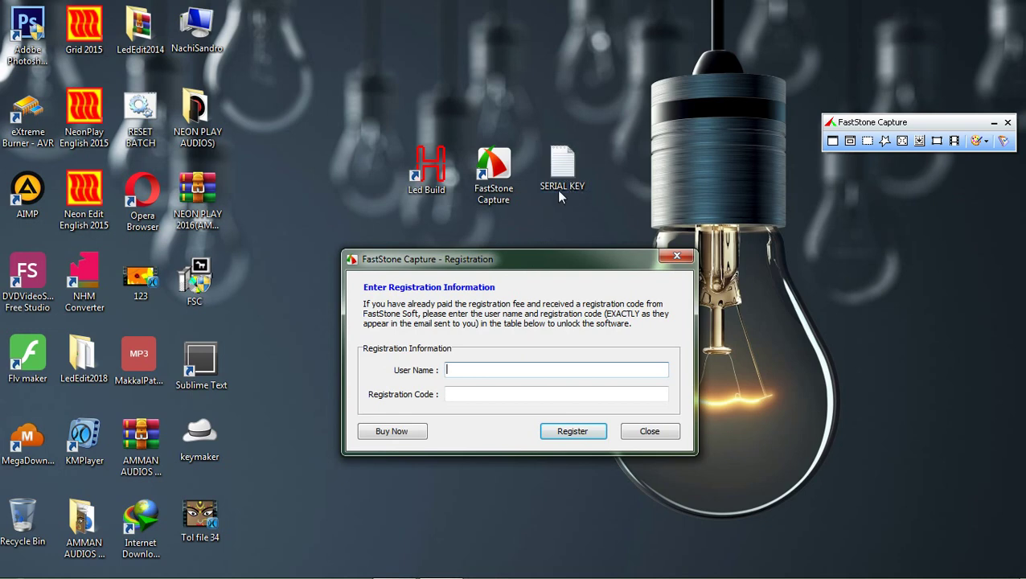
Copy the username from the SERIAL KEY text file into the User Name field of the registration form
{"action": "double_click", "coordinate": [564, 168]}
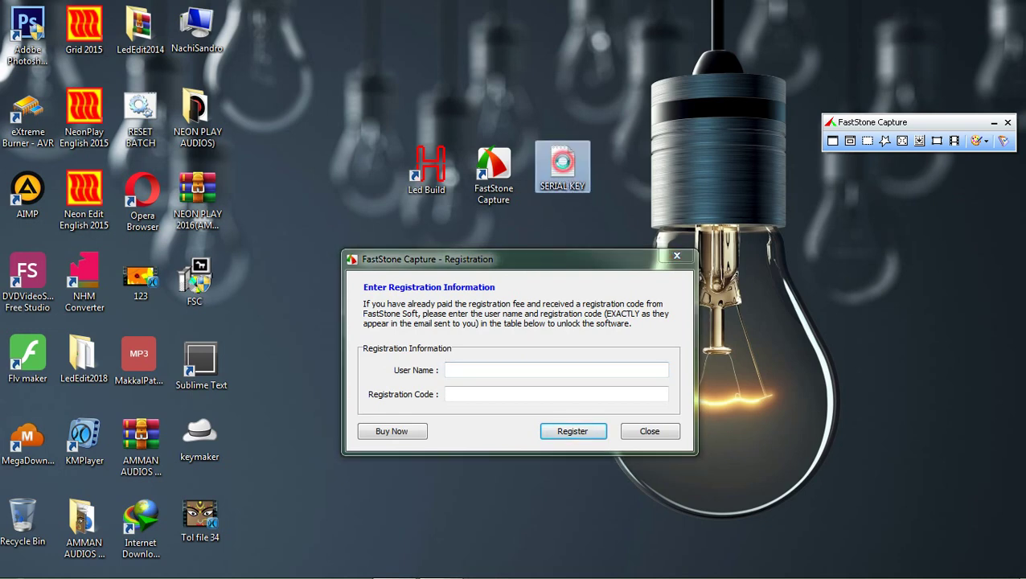
{"action": "left_click", "coordinate": [391, 91]}
{"action": "left_click_drag", "start_coordinate": [392, 91], "coordinate": [244, 93]}
{"action": "right_click", "coordinate": [276, 93]}
{"action": "left_click", "coordinate": [318, 145]}
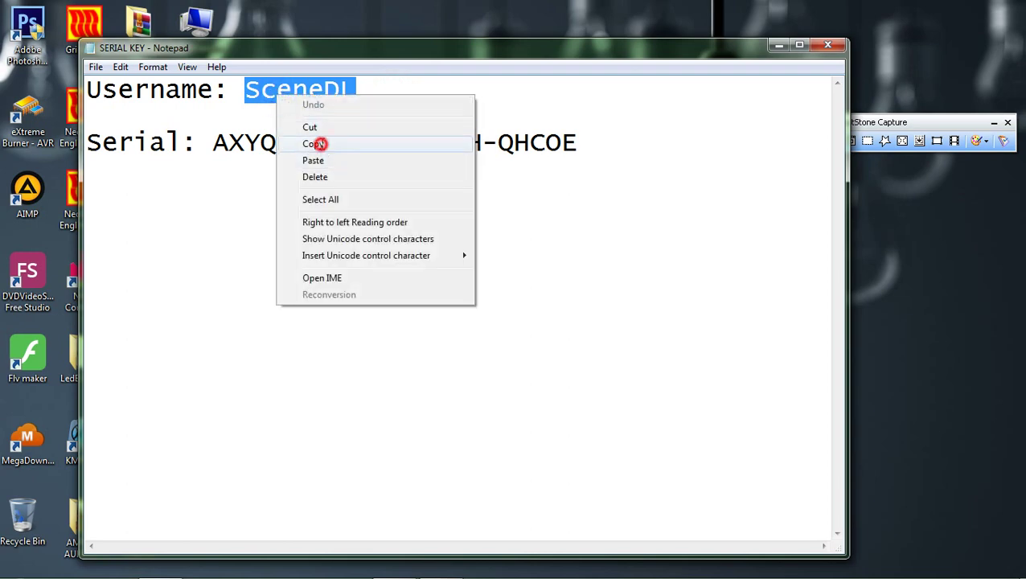
{"action": "left_click", "coordinate": [777, 46]}
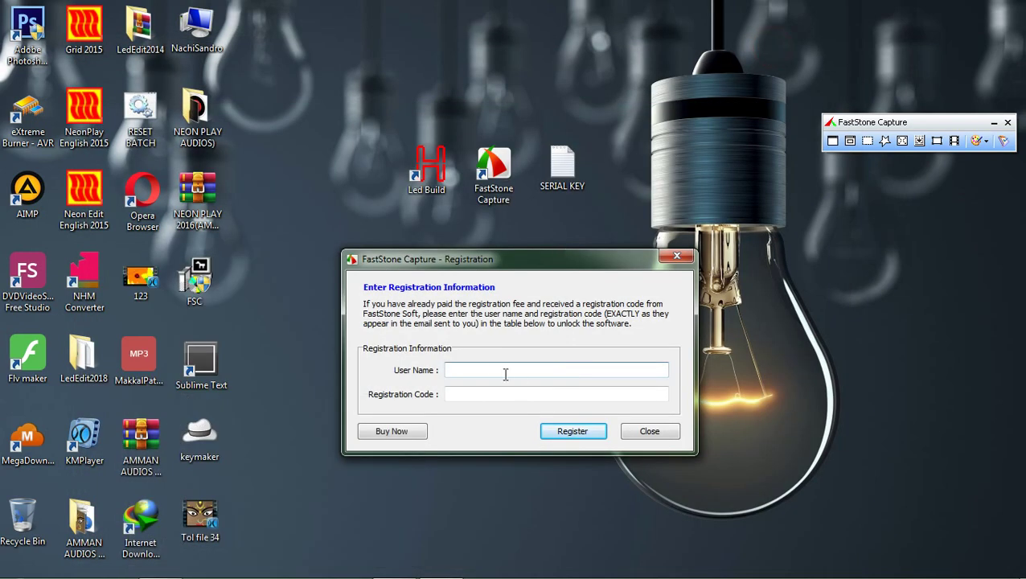
{"action": "right_click", "coordinate": [493, 370]}
{"action": "left_click", "coordinate": [529, 432]}
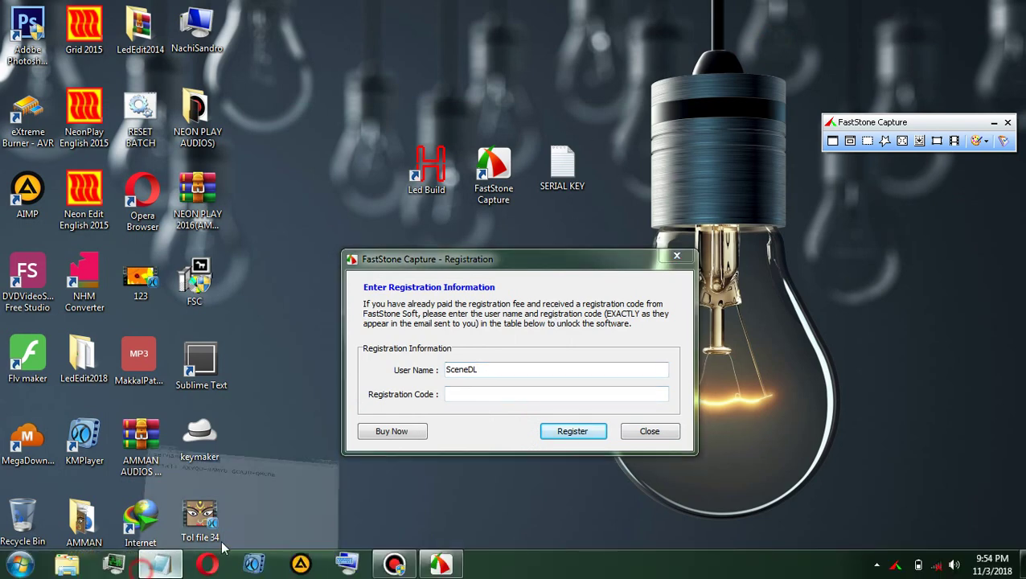
Copy the serial from the SERIAL KEY text file into the Registration Code field and register the program
{"action": "left_click", "coordinate": [160, 563]}
{"action": "left_click_drag", "start_coordinate": [579, 143], "coordinate": [230, 129]}
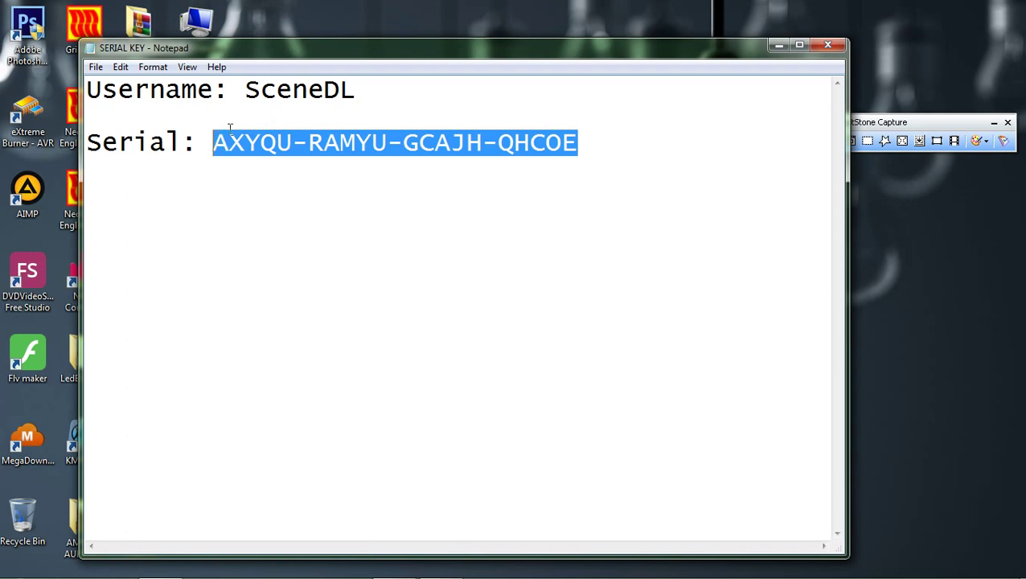
{"action": "right_click", "coordinate": [245, 130]}
{"action": "left_click", "coordinate": [324, 180]}
{"action": "left_click", "coordinate": [829, 49]}
{"action": "left_click", "coordinate": [502, 394]}
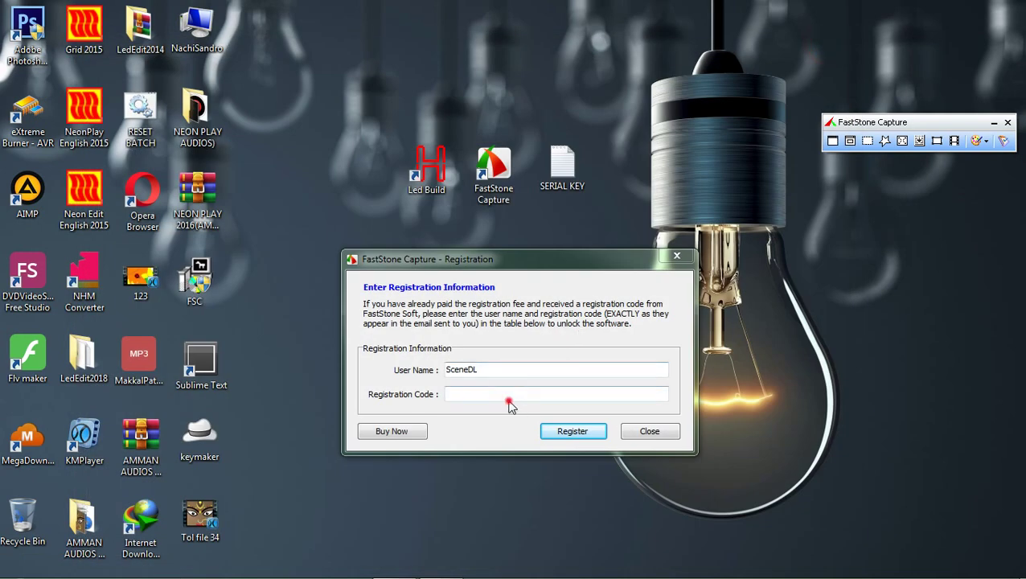
{"action": "right_click", "coordinate": [500, 392]}
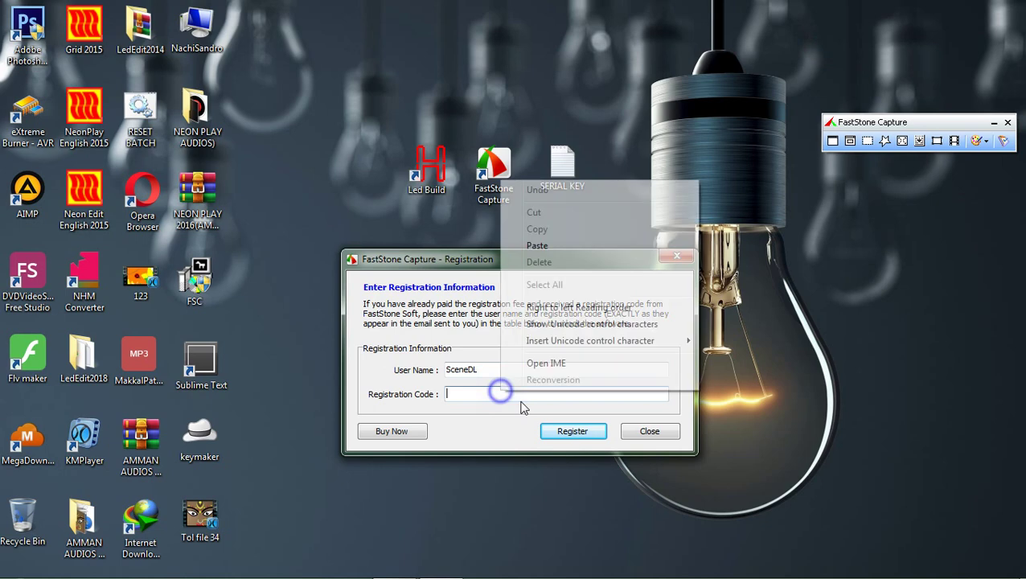
{"action": "left_click", "coordinate": [537, 246]}
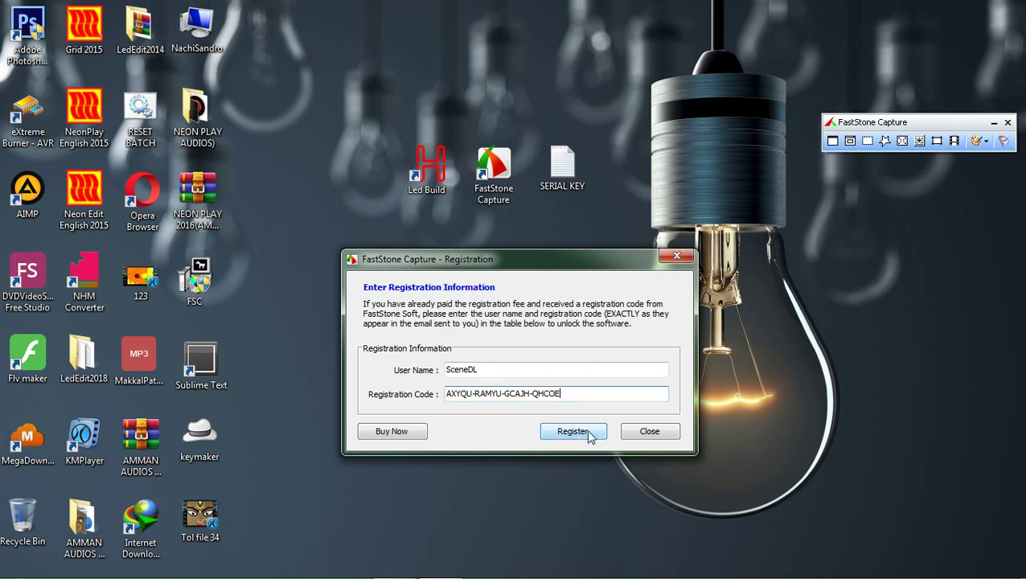
{"action": "left_click", "coordinate": [570, 435]}
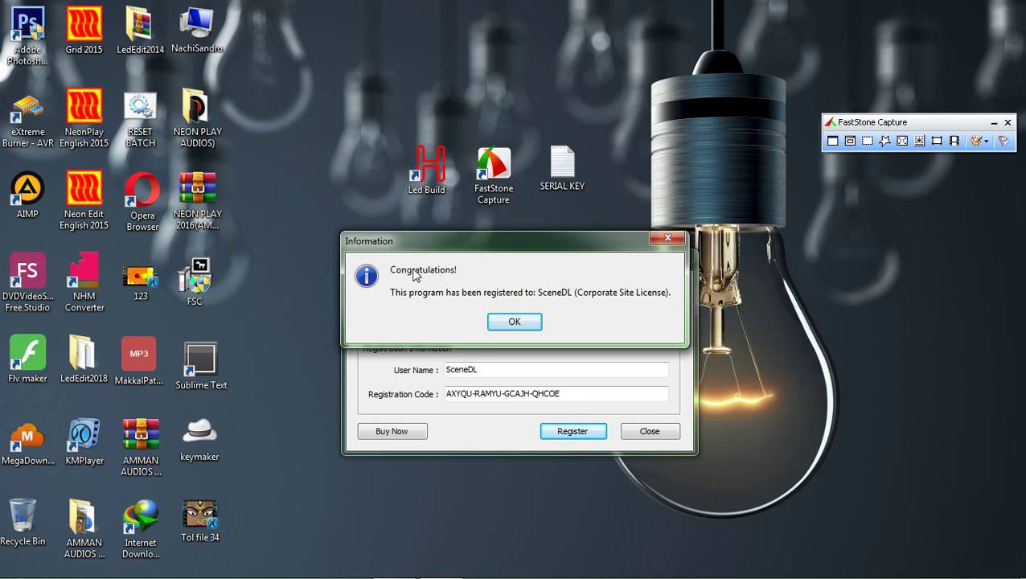
{"action": "left_click", "coordinate": [529, 326]}
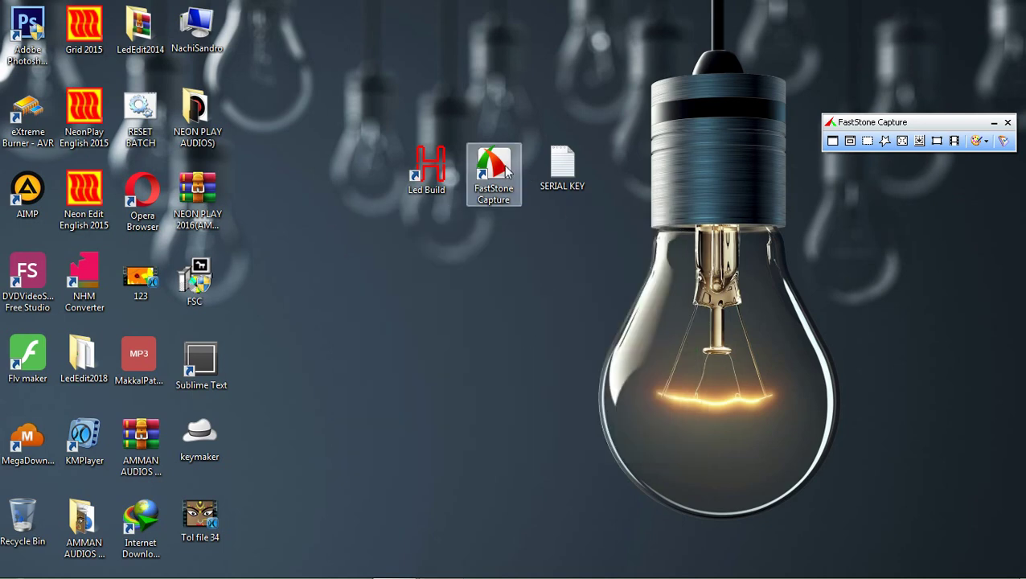
Close and relaunch FastStone Capture, and shift its floating capture bar slightly toward the middle of the desktop
{"action": "left_click_drag", "start_coordinate": [505, 165], "coordinate": [505, 159]}
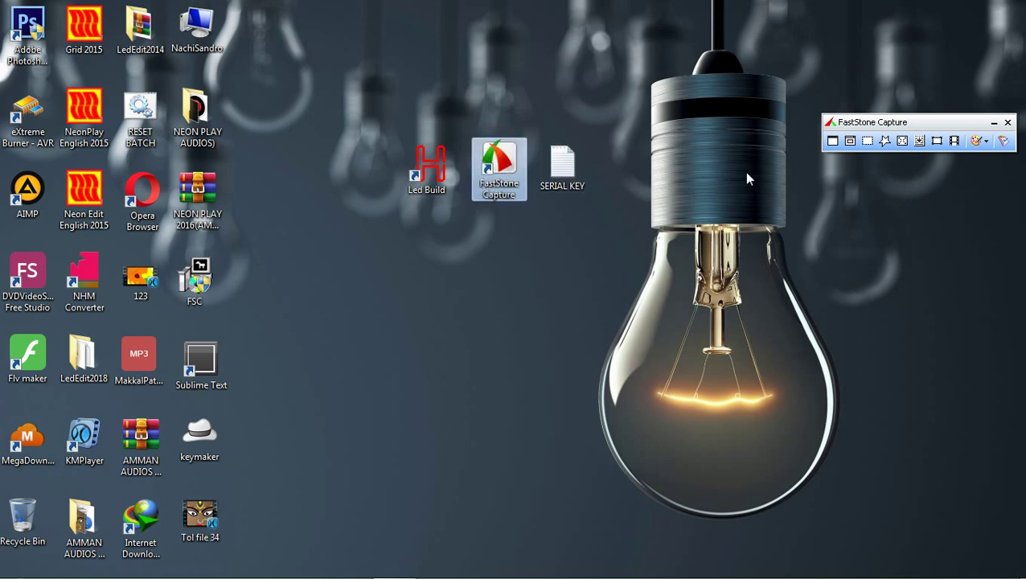
{"action": "left_click", "coordinate": [1007, 122]}
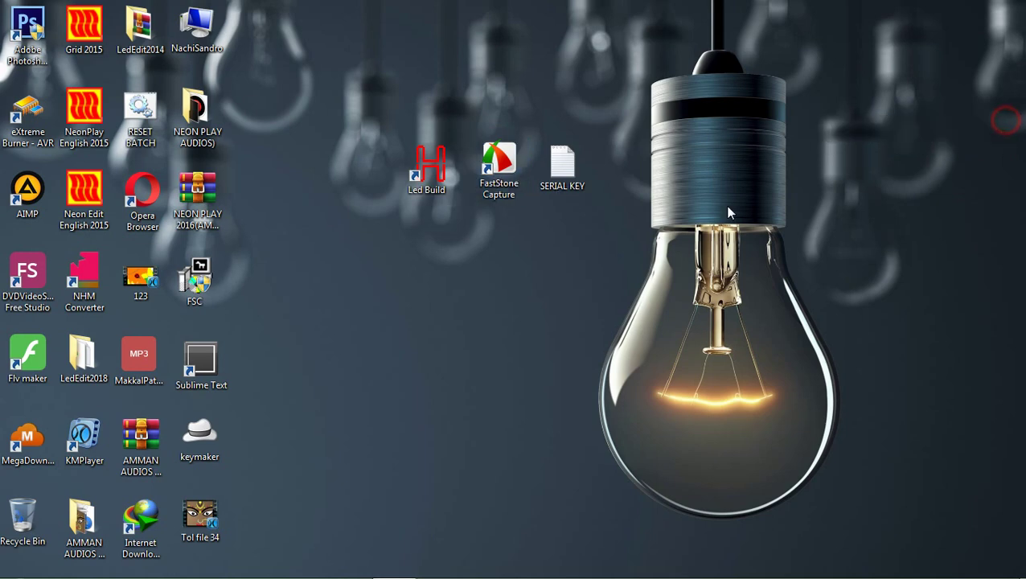
{"action": "double_click", "coordinate": [499, 165]}
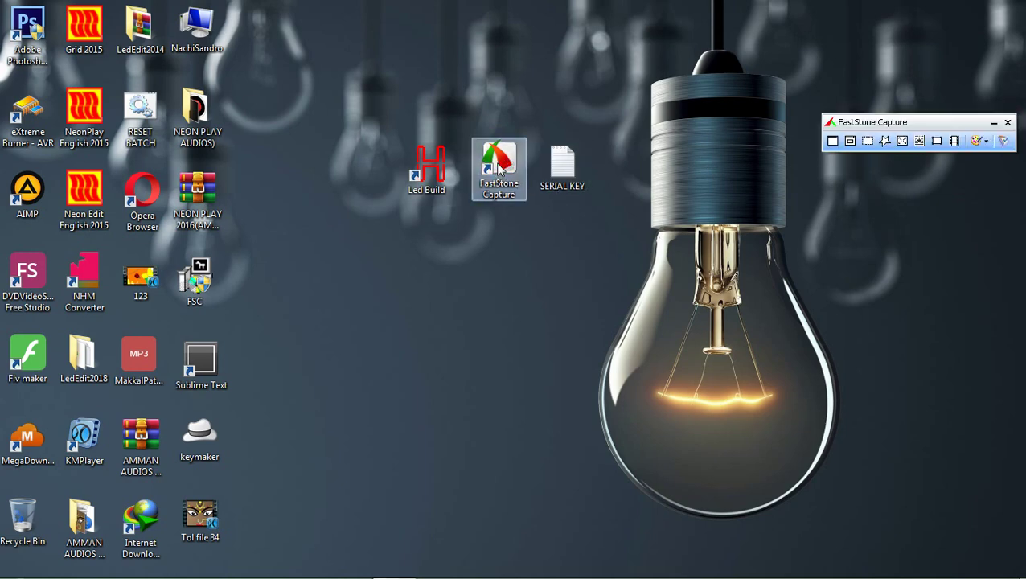
{"action": "left_click_drag", "start_coordinate": [937, 127], "coordinate": [907, 133]}
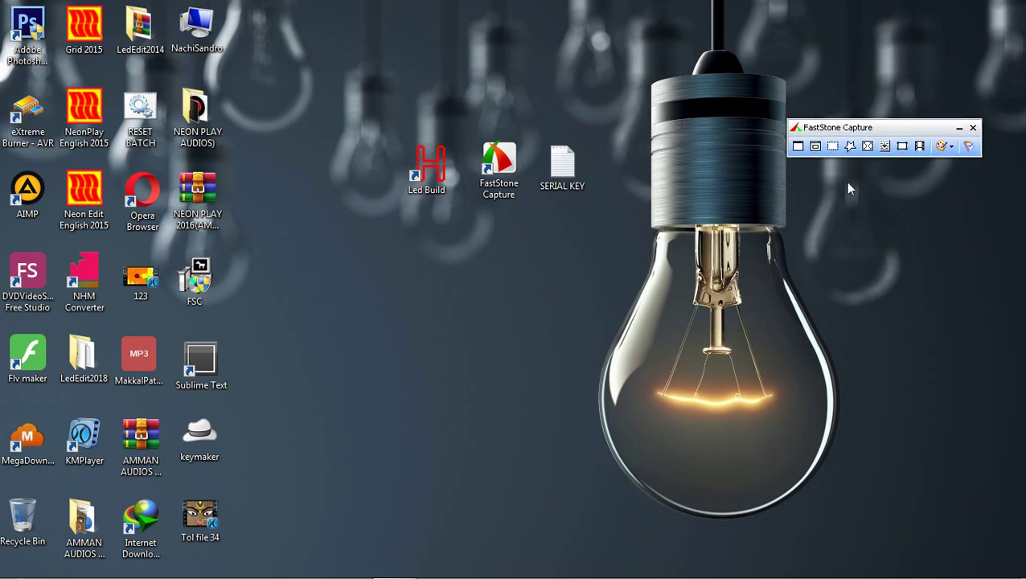
Open the Screen Recorder, move its window higher on the screen and turn off Record Audio
{"action": "left_click", "coordinate": [919, 146]}
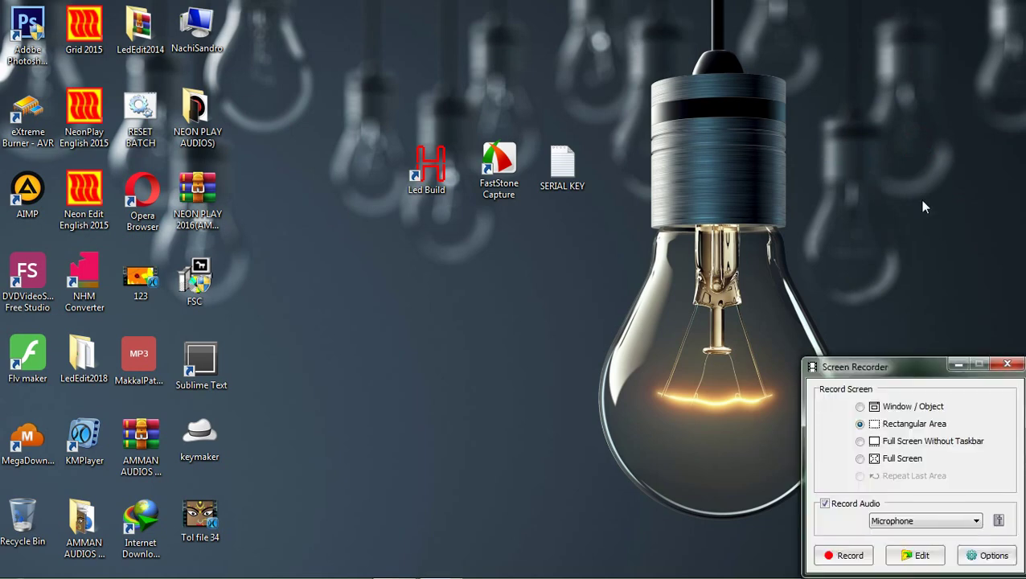
{"action": "left_click_drag", "start_coordinate": [894, 365], "coordinate": [853, 108]}
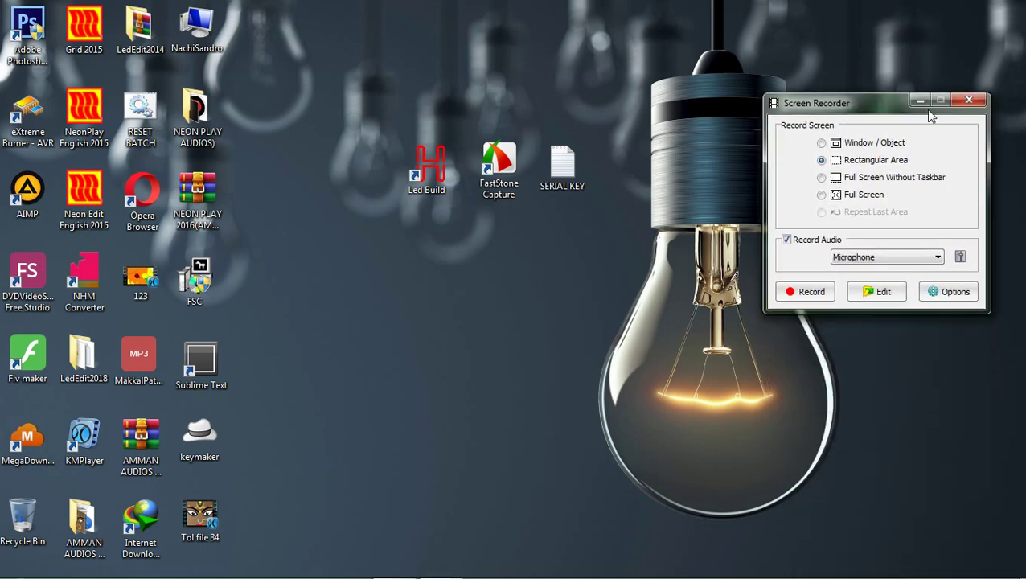
{"action": "left_click", "coordinate": [788, 242]}
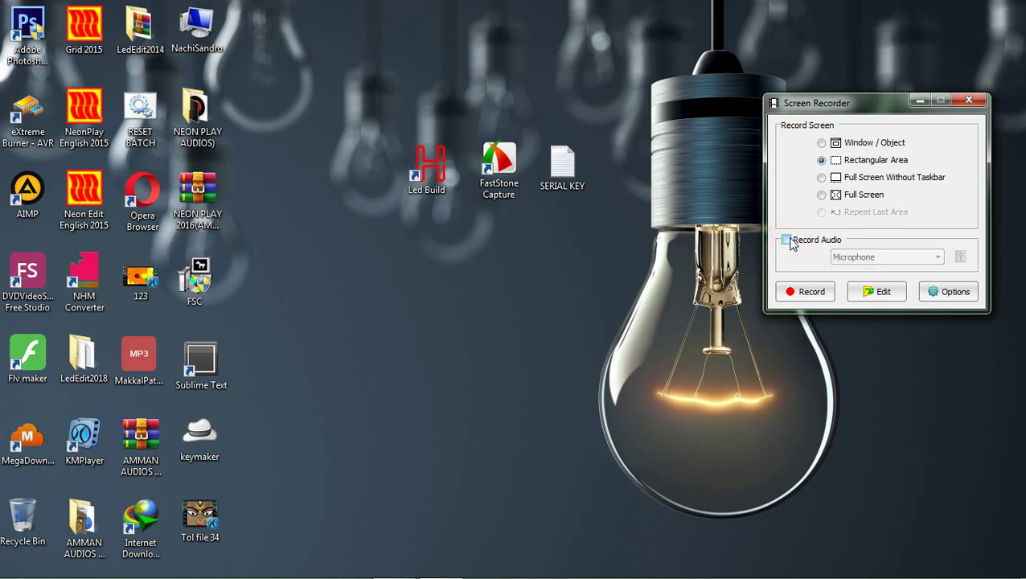
Configure the Screen Recorder's video options to 25 frames per second and Best quality, with mouse pointer recording turned off
{"action": "left_click", "coordinate": [956, 294]}
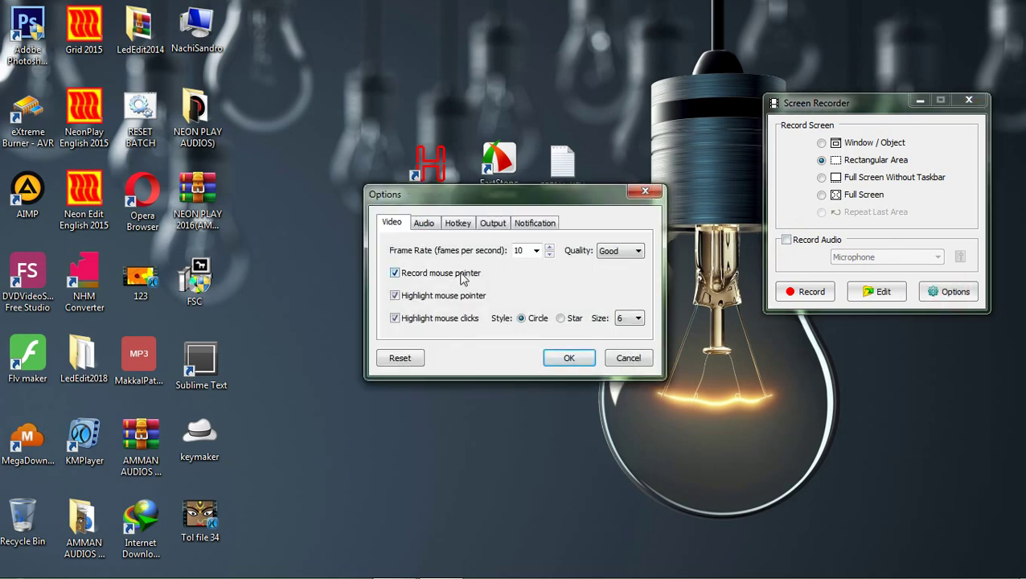
{"action": "left_click", "coordinate": [423, 272]}
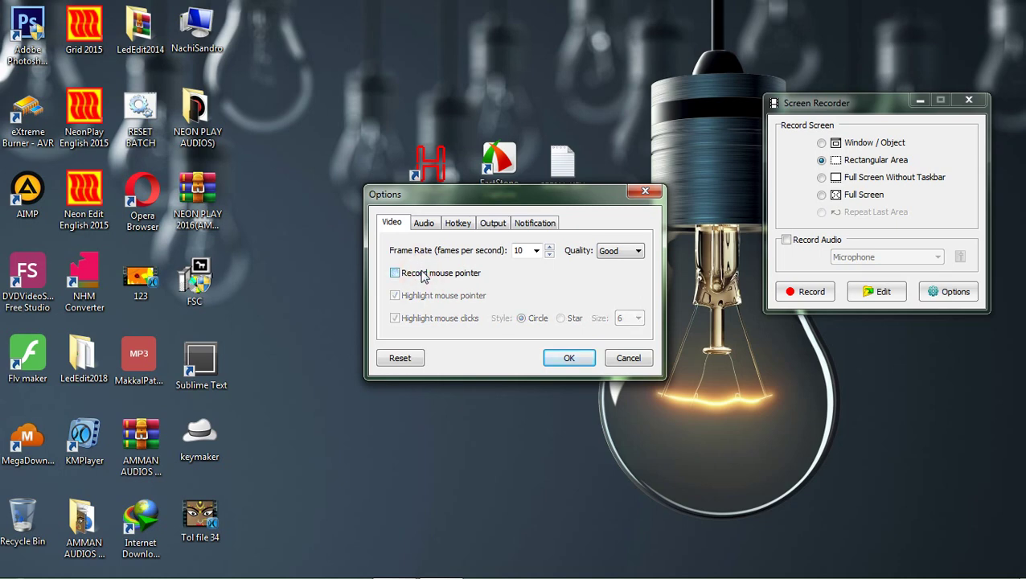
{"action": "left_click", "coordinate": [537, 251]}
{"action": "left_click", "coordinate": [532, 303]}
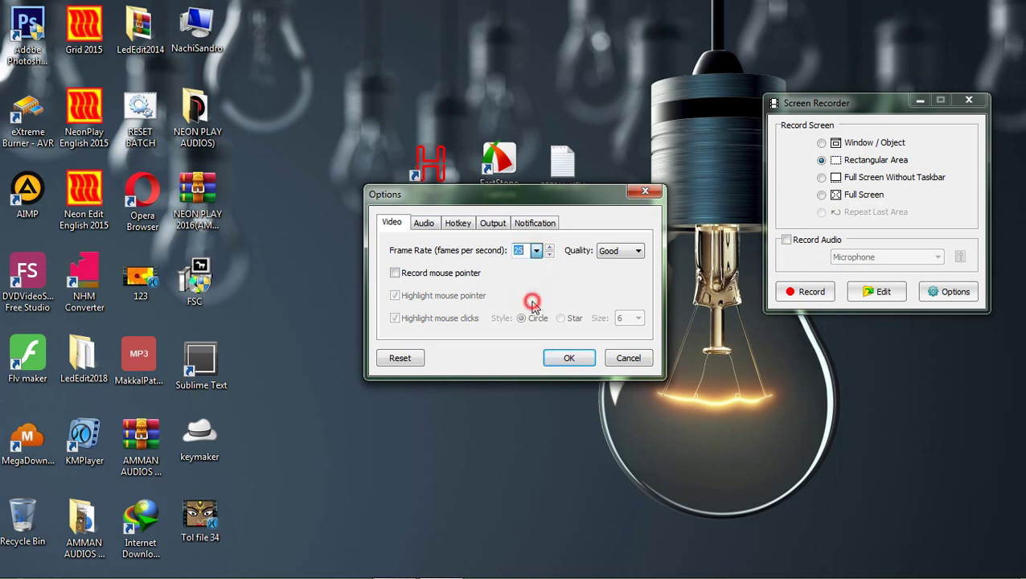
{"action": "left_click", "coordinate": [628, 251]}
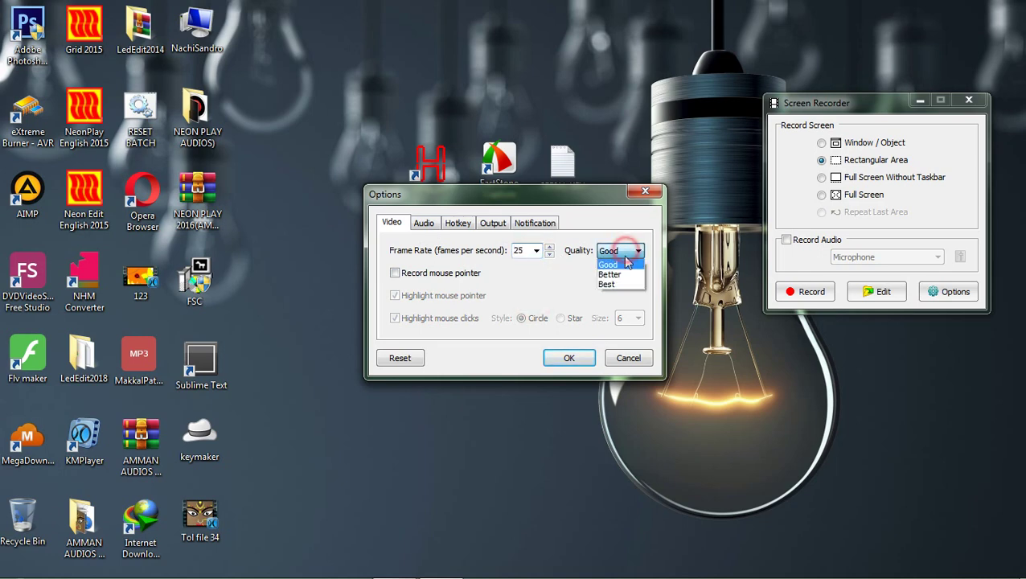
{"action": "left_click", "coordinate": [621, 286]}
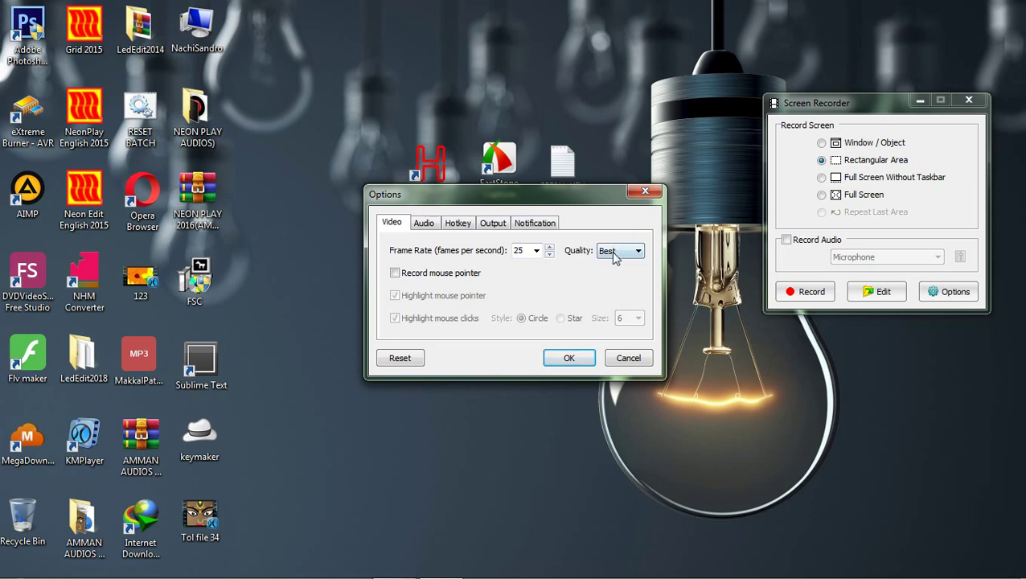
{"action": "left_click", "coordinate": [614, 253]}
{"action": "left_click", "coordinate": [609, 285]}
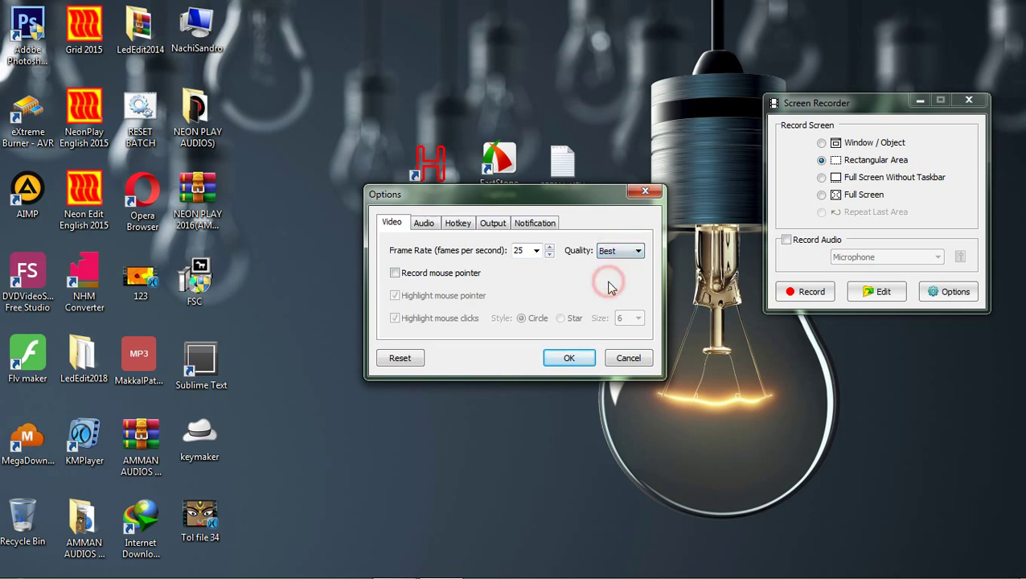
Turn off Record mouse click sounds, look over the Hotkey, Output and Notification options, and apply the recorder settings
{"action": "left_click", "coordinate": [424, 229]}
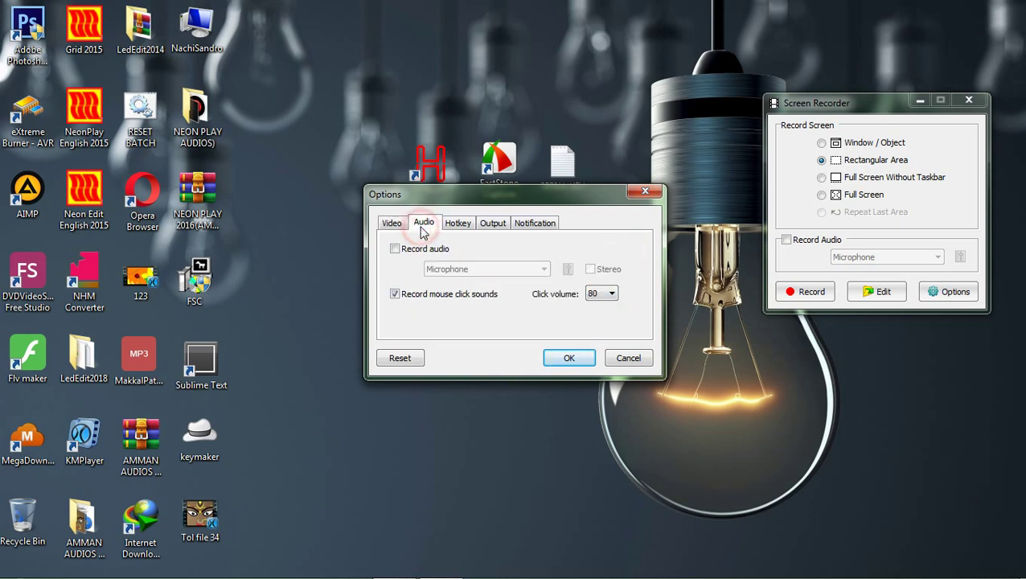
{"action": "left_click", "coordinate": [407, 296]}
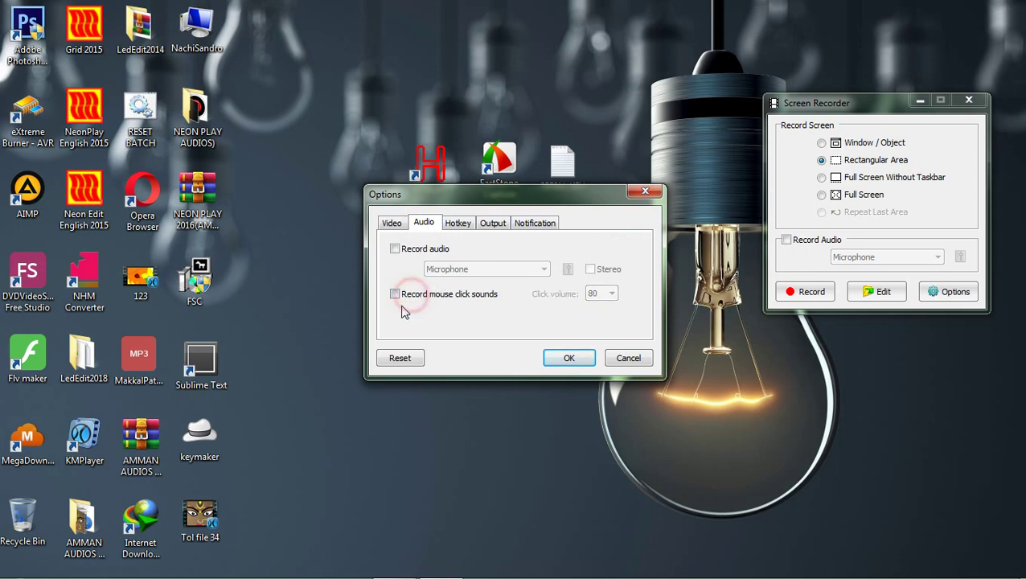
{"action": "left_click", "coordinate": [458, 223]}
{"action": "left_click", "coordinate": [494, 223]}
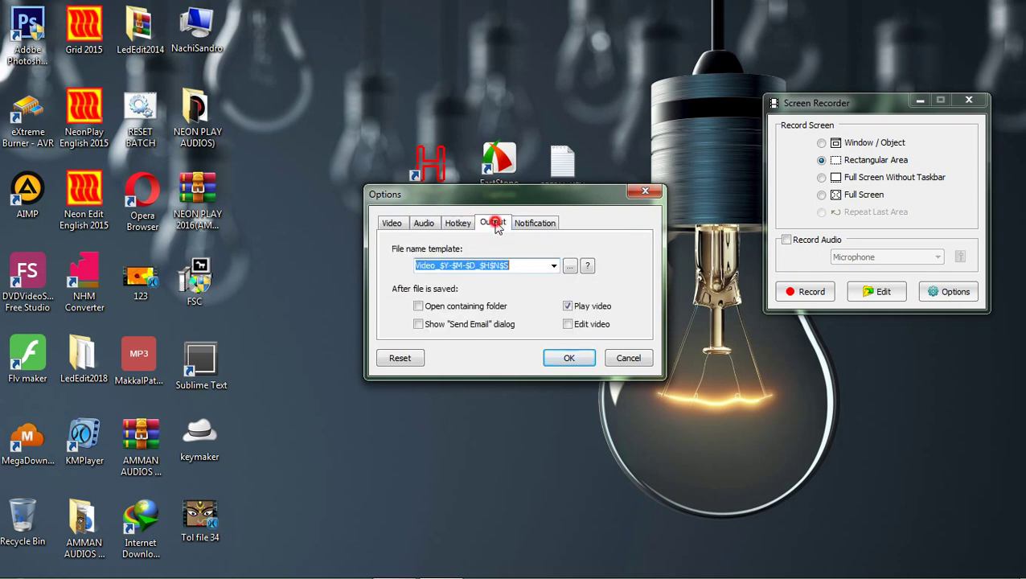
{"action": "left_click", "coordinate": [522, 229]}
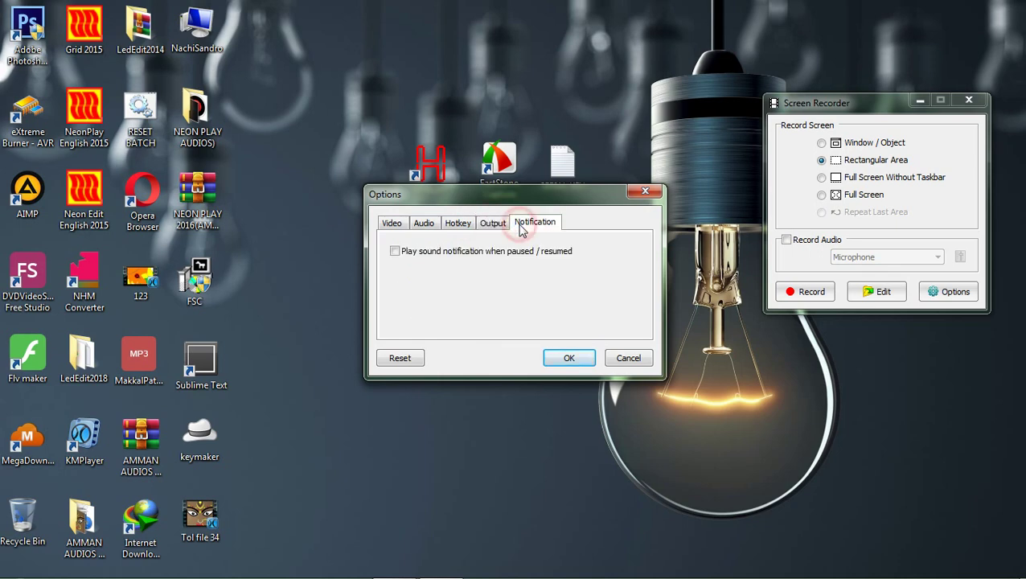
{"action": "left_click", "coordinate": [394, 225]}
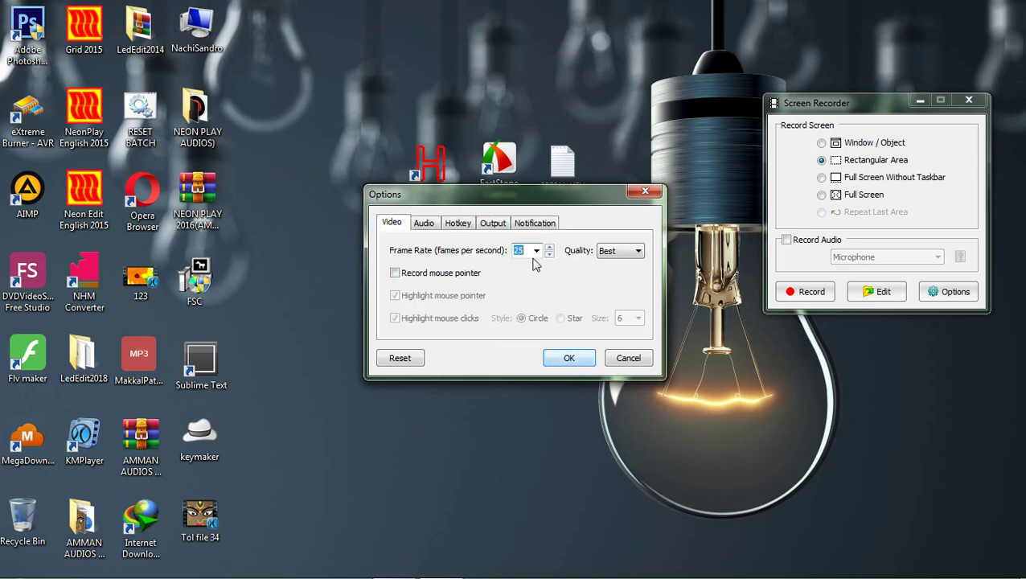
{"action": "left_click", "coordinate": [567, 360]}
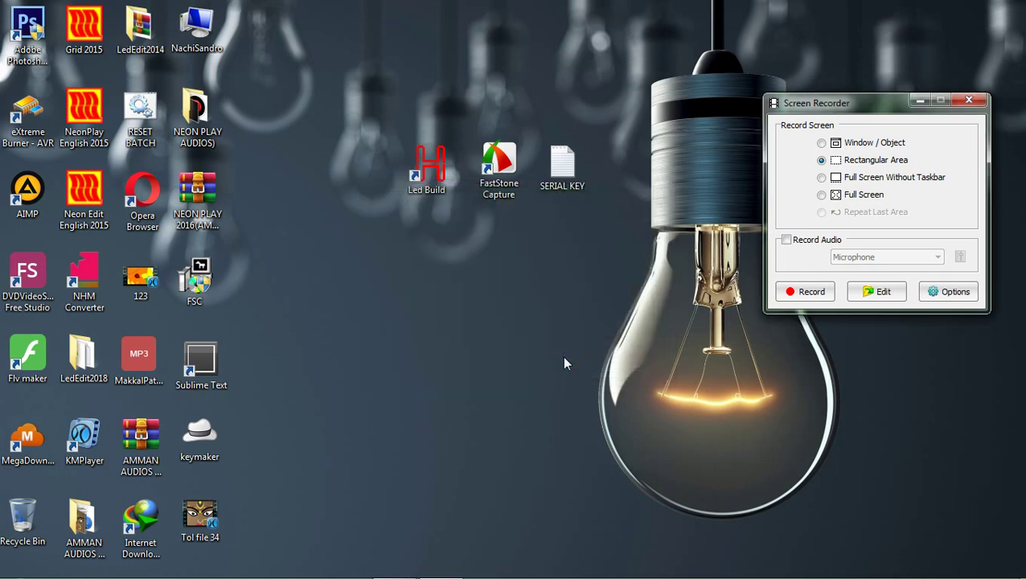
Minimize the Screen Recorder, refresh the desktop and launch LED Build
{"action": "left_click", "coordinate": [919, 101]}
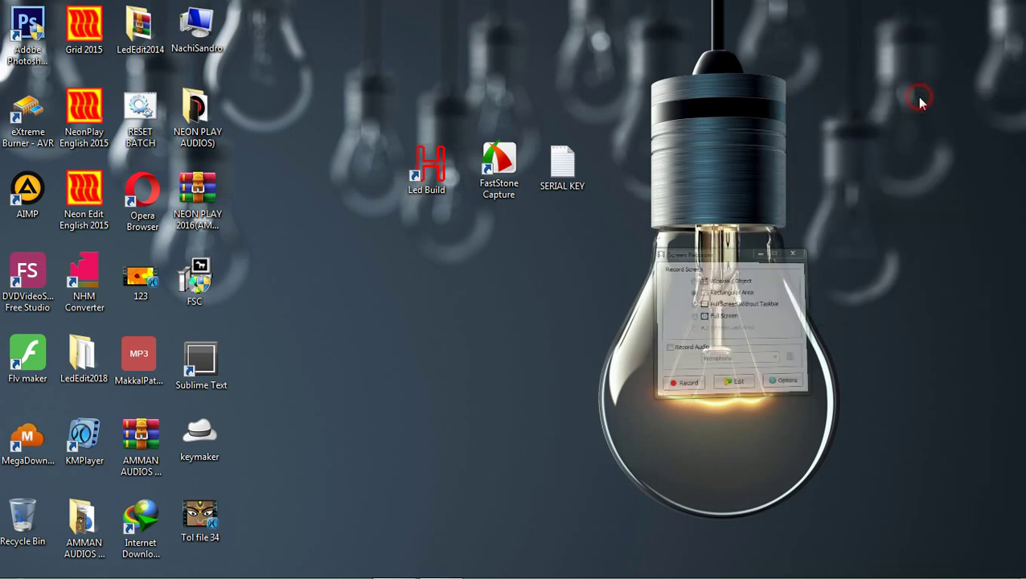
{"action": "right_click", "coordinate": [830, 69]}
{"action": "left_click", "coordinate": [837, 131]}
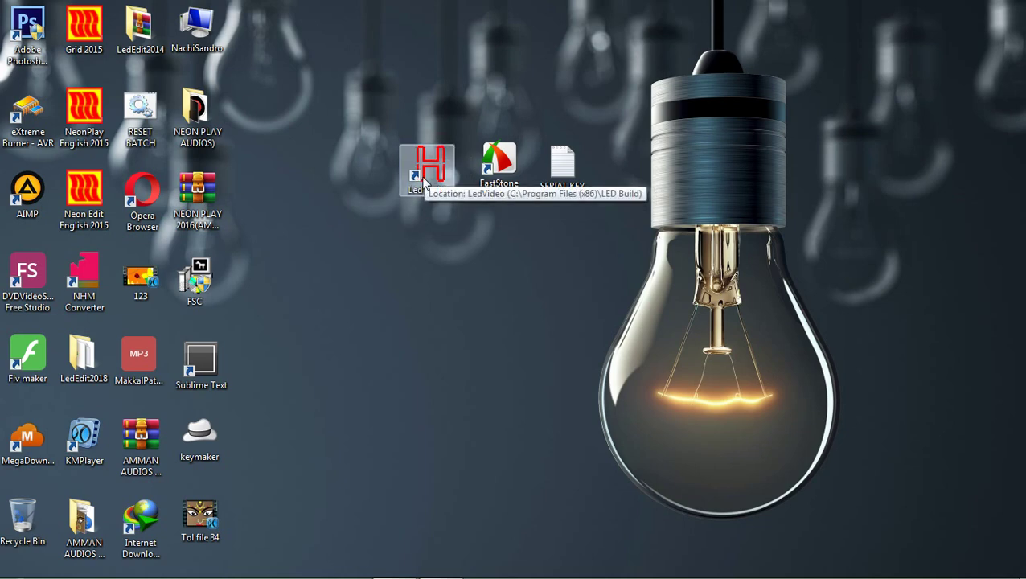
{"action": "double_click", "coordinate": [426, 175]}
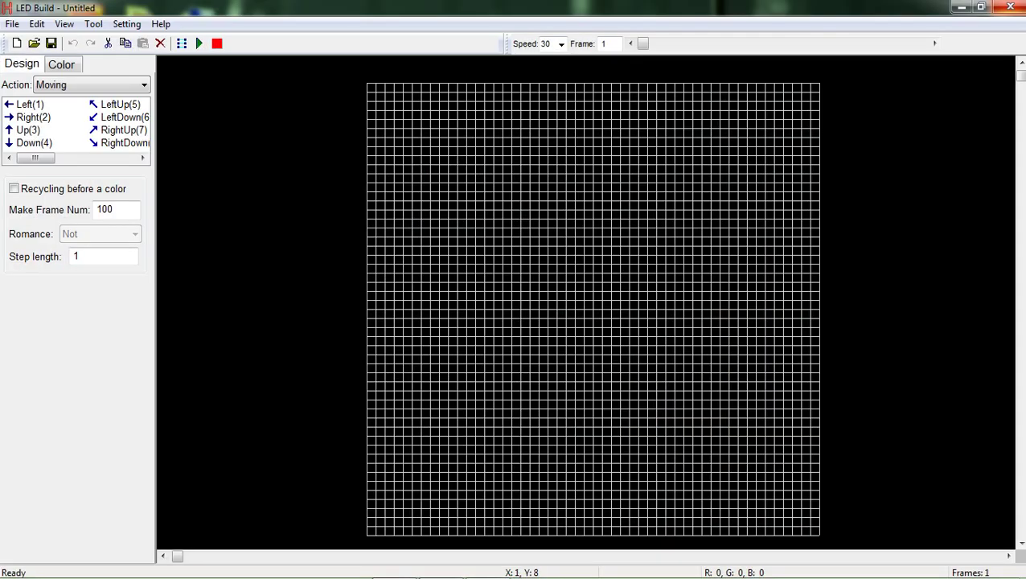
Start a new LED Build file with the preset size and switch to the Lighting Sculpt Window
{"action": "left_click", "coordinate": [18, 44]}
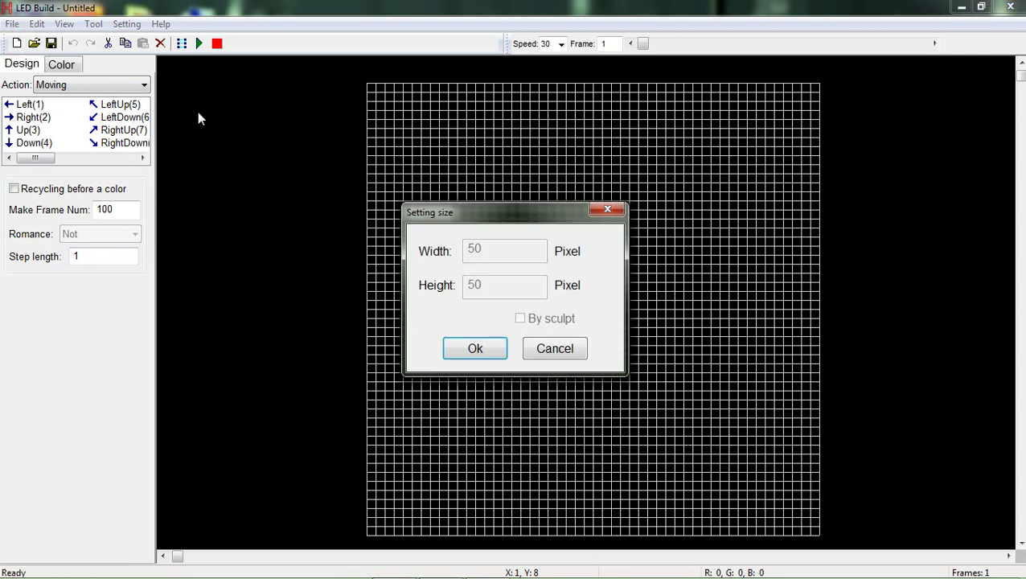
{"action": "left_click", "coordinate": [475, 347]}
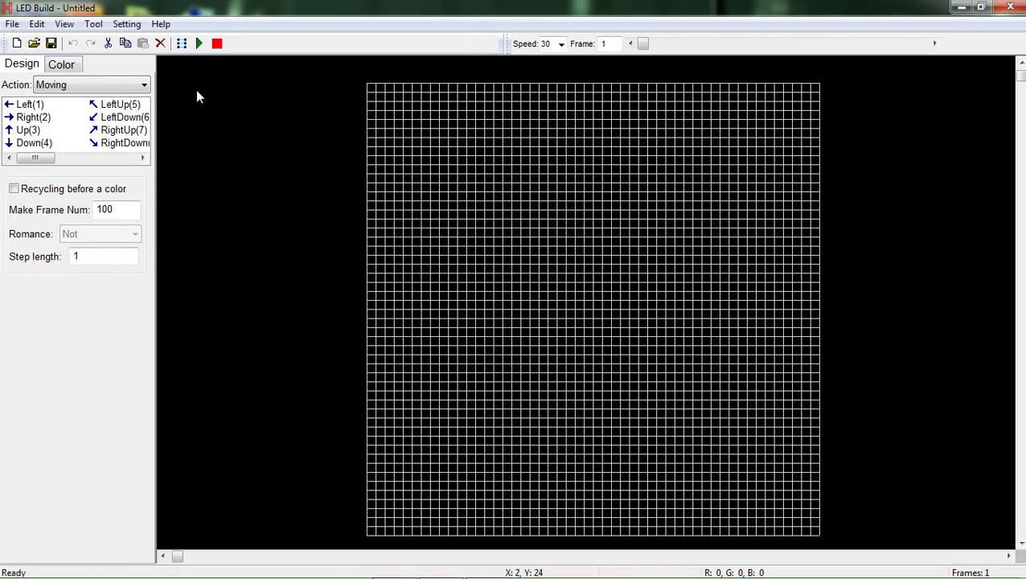
{"action": "left_click", "coordinate": [182, 45]}
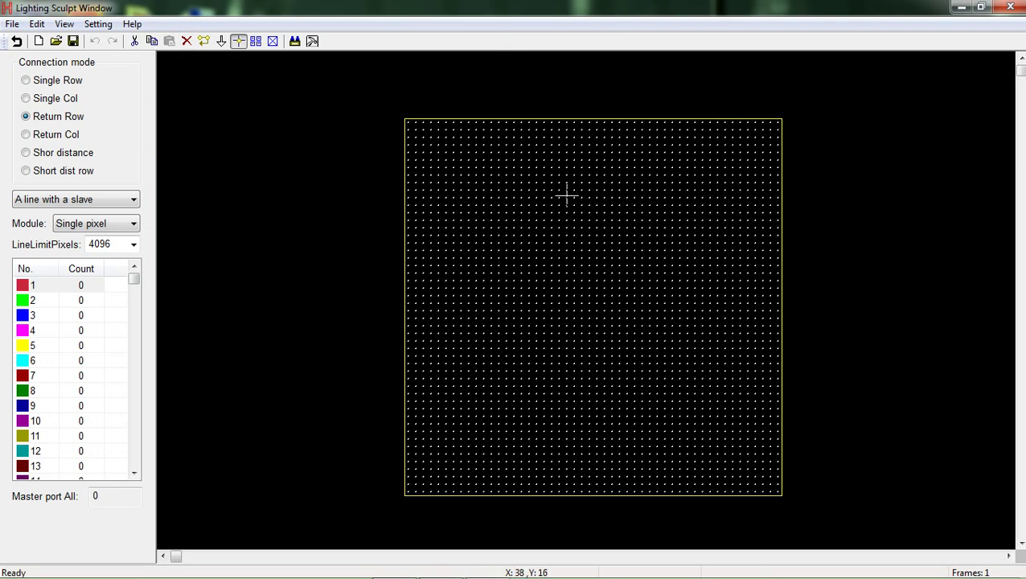
Create a new sculpt layout 64 pixels wide and 16 pixels high, and return to the main design window
{"action": "left_click", "coordinate": [39, 41]}
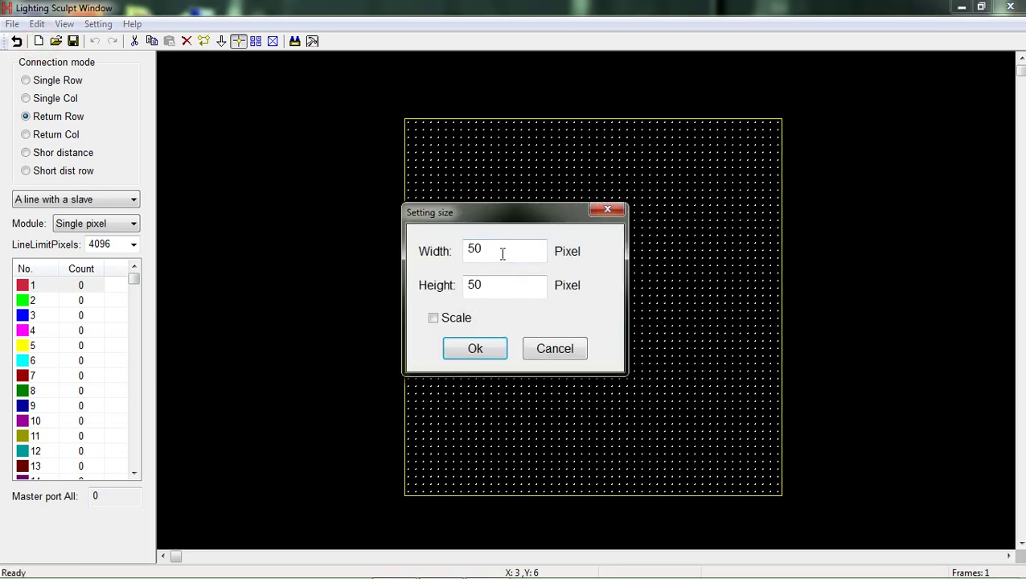
{"action": "left_click_drag", "start_coordinate": [453, 216], "coordinate": [461, 164]}
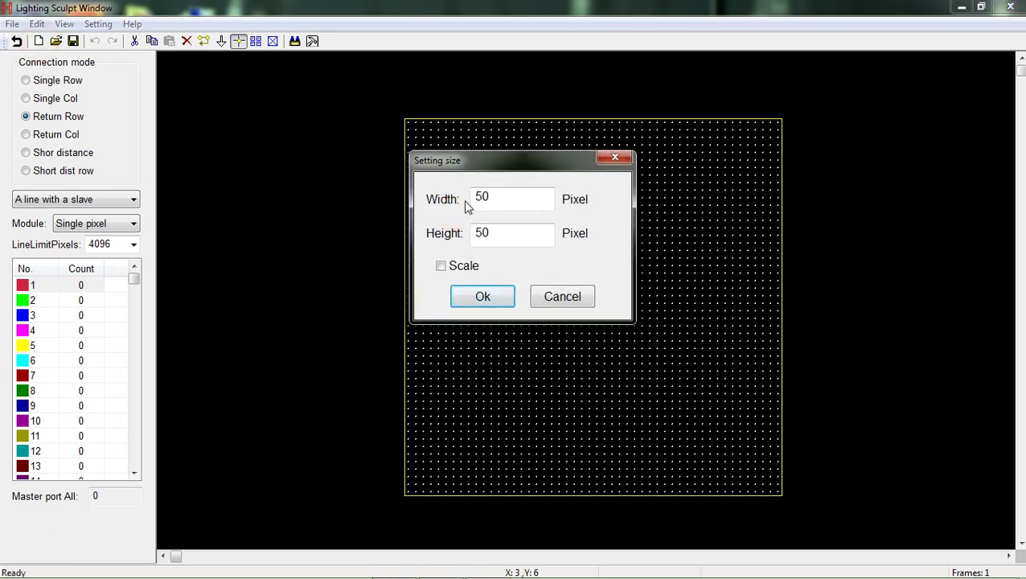
{"action": "double_click", "coordinate": [497, 200]}
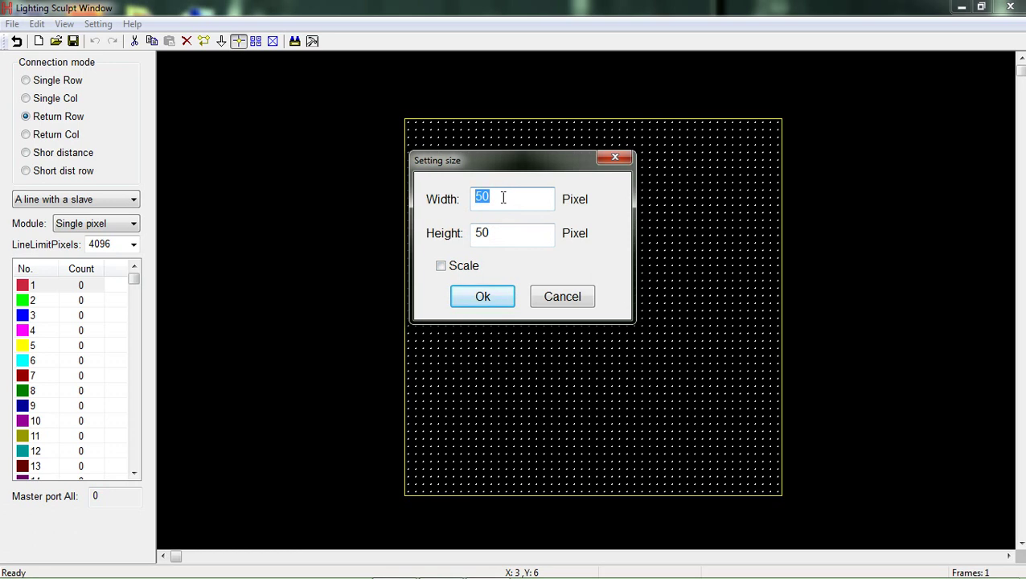
{"action": "type", "text": "64"}
{"action": "double_click", "coordinate": [527, 229]}
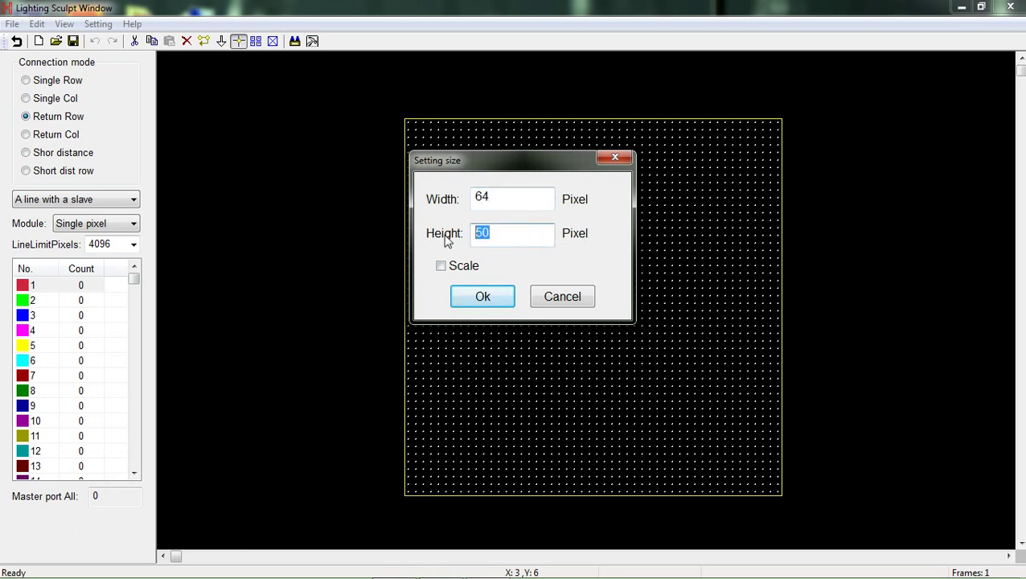
{"action": "type", "text": "16"}
{"action": "left_click_drag", "start_coordinate": [484, 171], "coordinate": [560, 148]}
{"action": "type", "text": "6"}
{"action": "double_click", "coordinate": [591, 205]}
{"action": "left_click", "coordinate": [556, 222]}
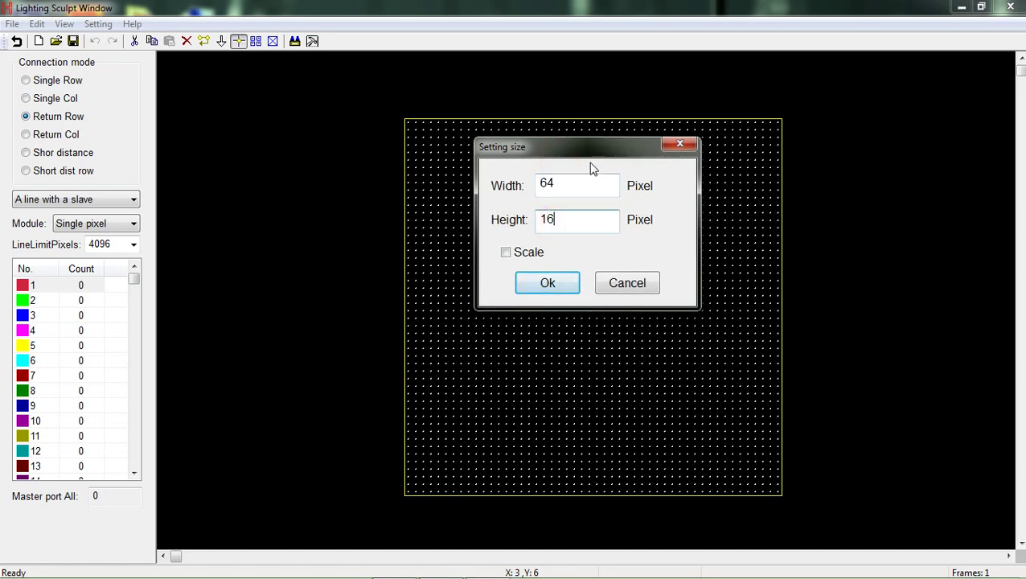
{"action": "left_click", "coordinate": [582, 192]}
{"action": "left_click", "coordinate": [547, 283]}
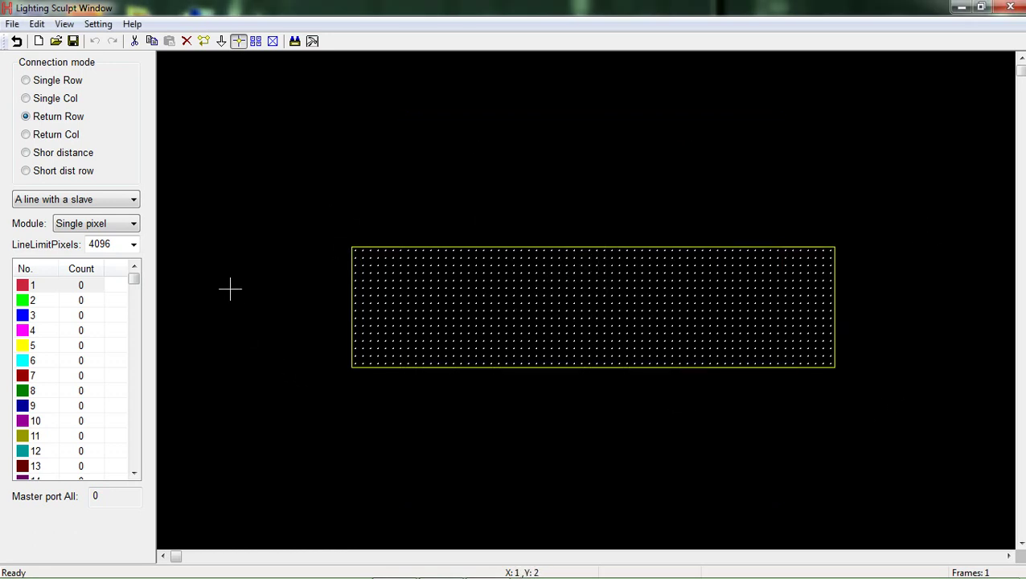
{"action": "left_click", "coordinate": [17, 45]}
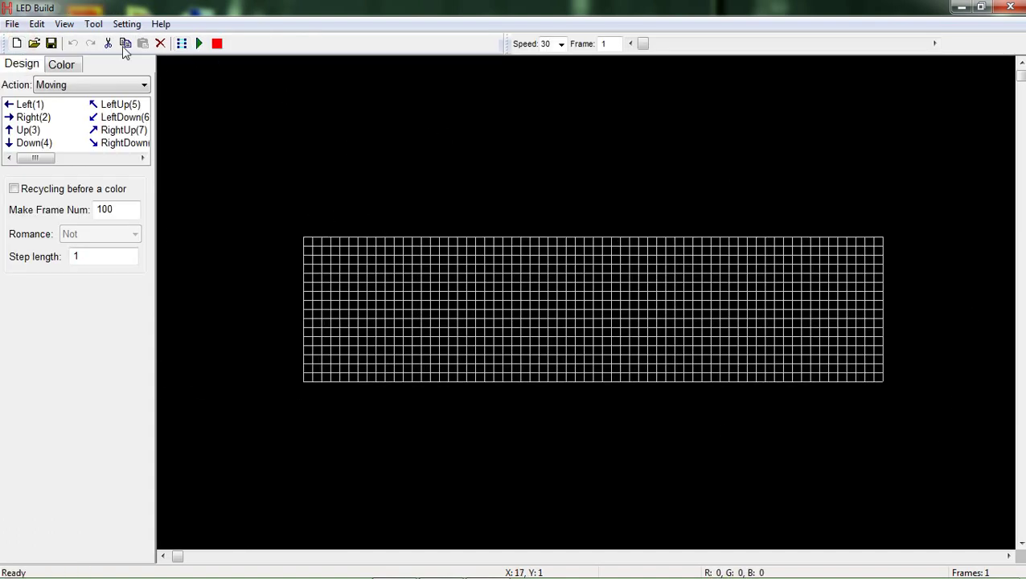
Move the grid away from the middle of the canvas and recenter it with Image center
{"action": "left_click", "coordinate": [91, 25]}
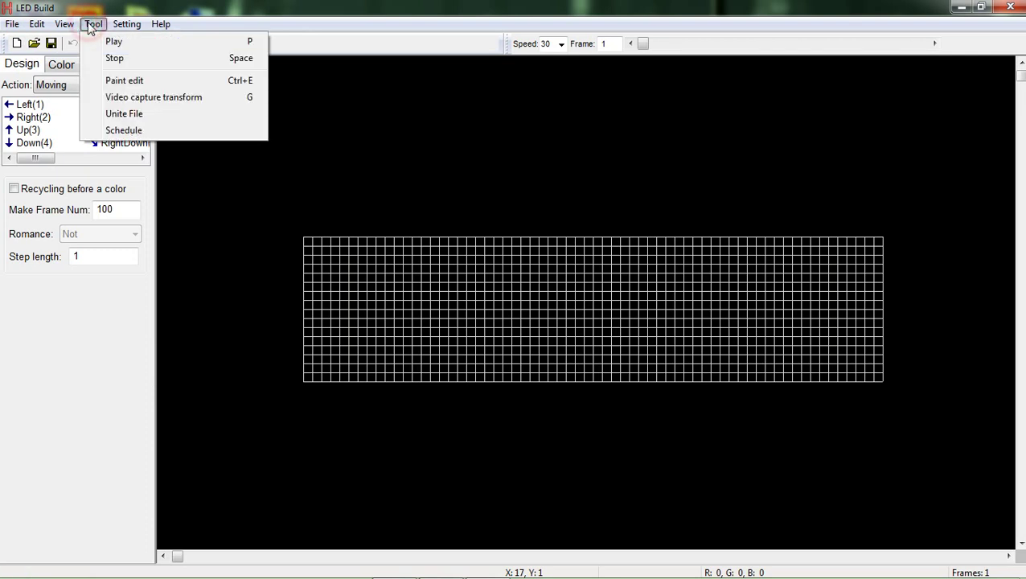
{"action": "mouse_move", "coordinate": [69, 28]}
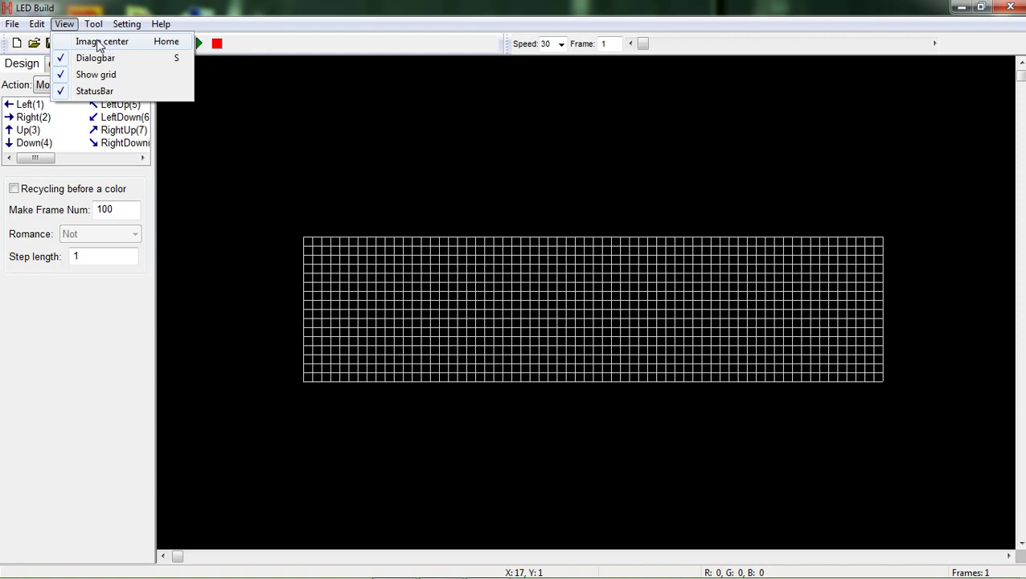
{"action": "left_click", "coordinate": [497, 297]}
{"action": "left_click_drag", "start_coordinate": [488, 300], "coordinate": [420, 61]}
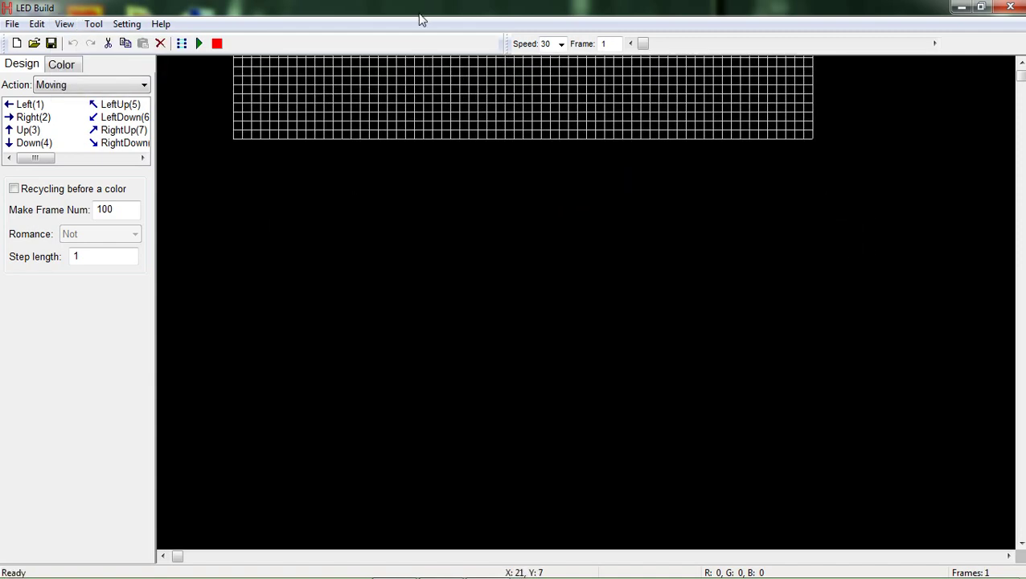
{"action": "left_click", "coordinate": [65, 24]}
{"action": "left_click", "coordinate": [91, 42]}
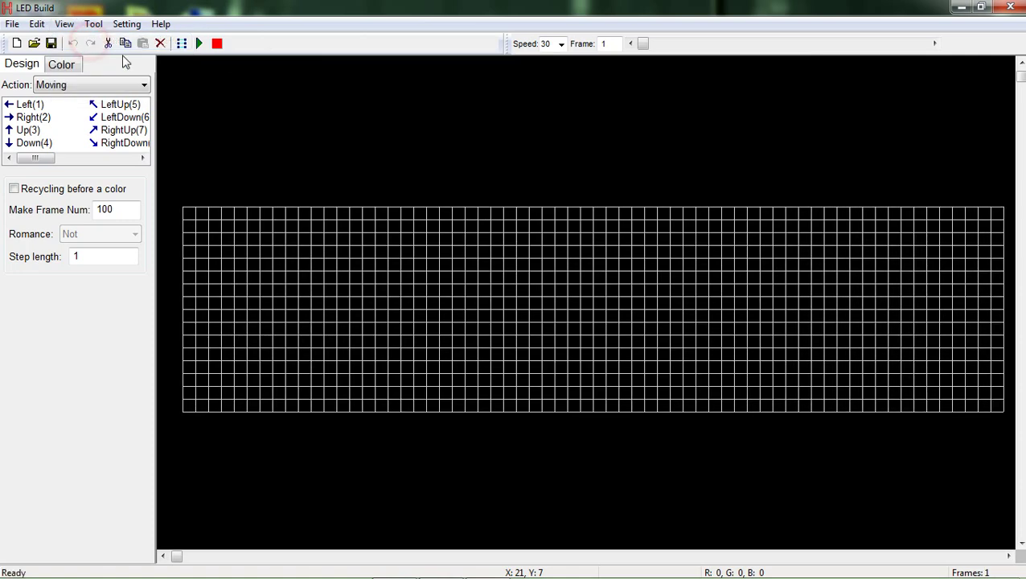
{"action": "left_click_drag", "start_coordinate": [185, 133], "coordinate": [414, 94]}
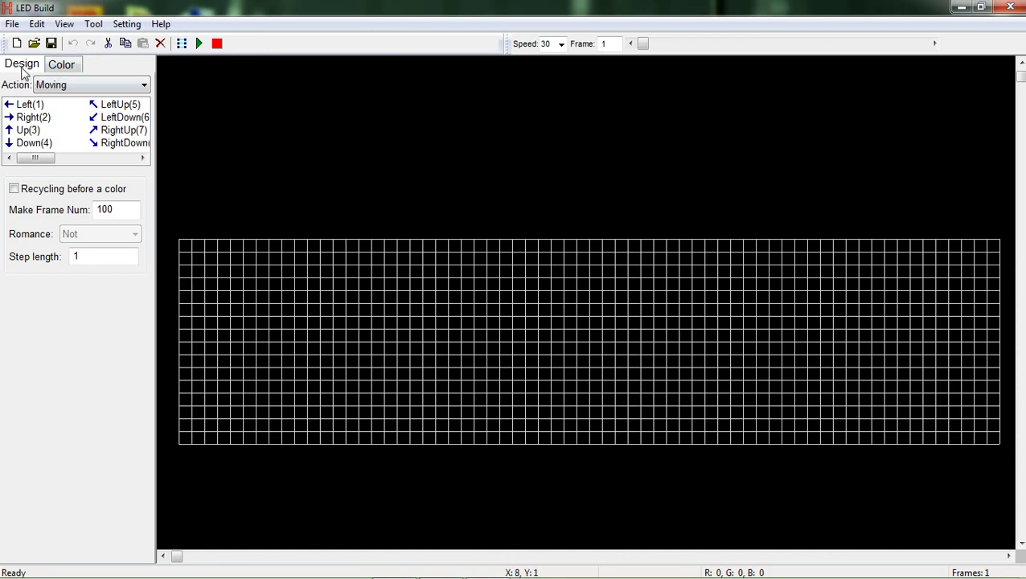
Examine the Color and Design settings, including the effect types available for Action, and leave Action set to Moving
{"action": "left_click", "coordinate": [59, 66]}
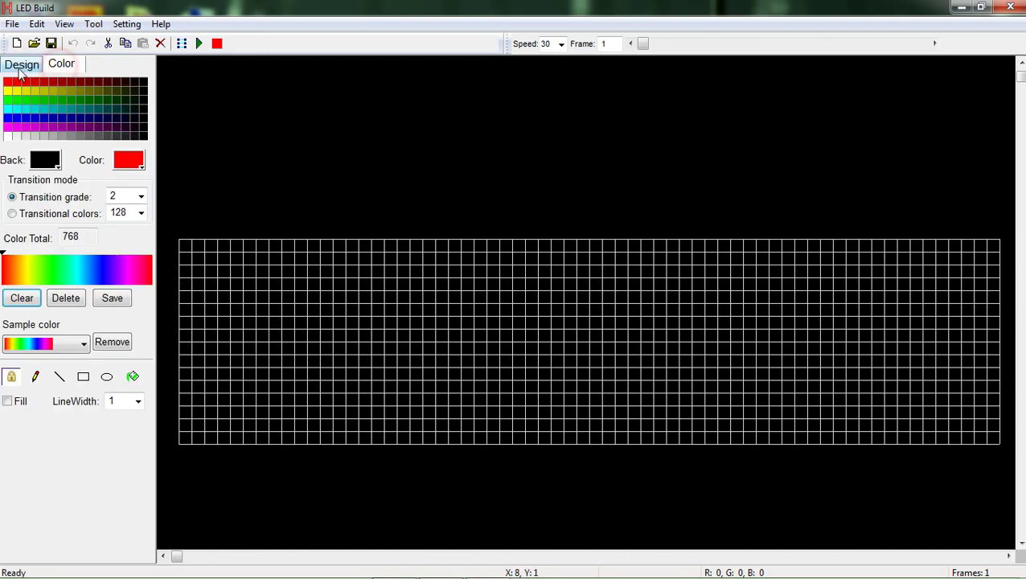
{"action": "left_click", "coordinate": [24, 66]}
{"action": "left_click", "coordinate": [53, 66]}
{"action": "left_click", "coordinate": [23, 67]}
{"action": "left_click", "coordinate": [52, 84]}
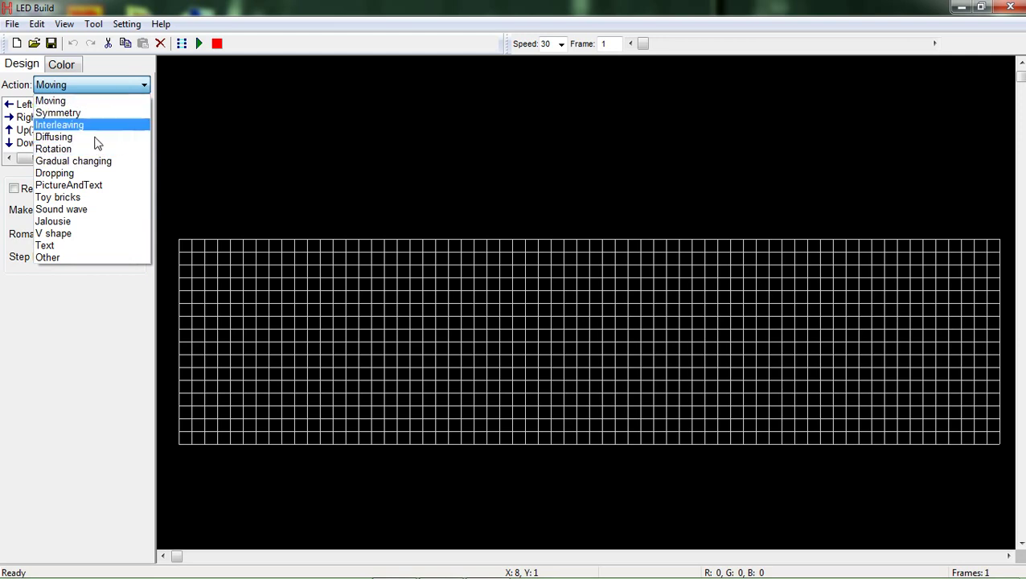
{"action": "left_click", "coordinate": [69, 78]}
{"action": "left_click", "coordinate": [25, 67]}
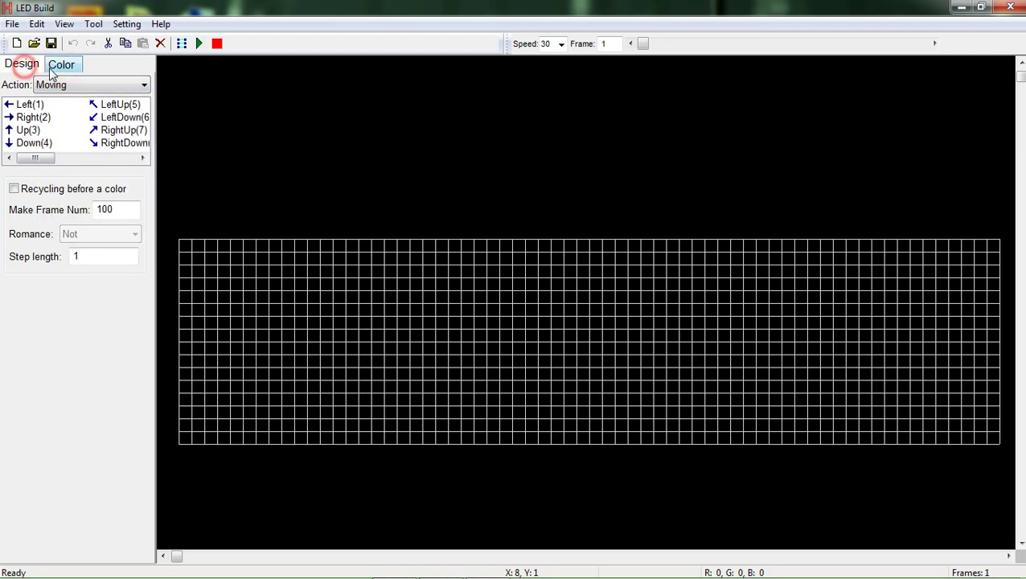
{"action": "left_click", "coordinate": [76, 85]}
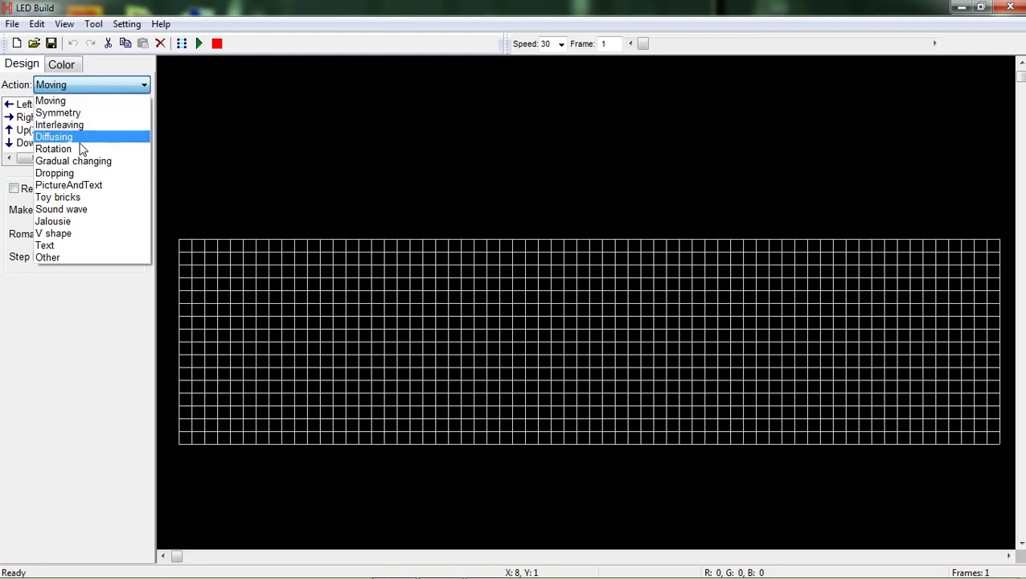
{"action": "left_click", "coordinate": [455, 117]}
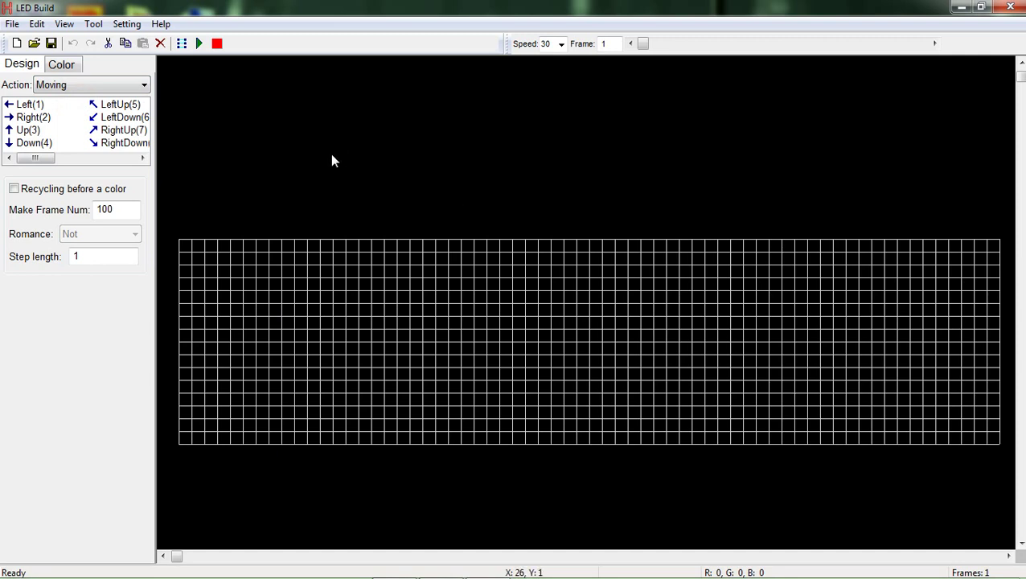
Examine the effect options of the Symmetry, Diffusing, Rotation and Gradual changing actions, leaving Action set to Gradual changing
{"action": "left_click", "coordinate": [142, 85]}
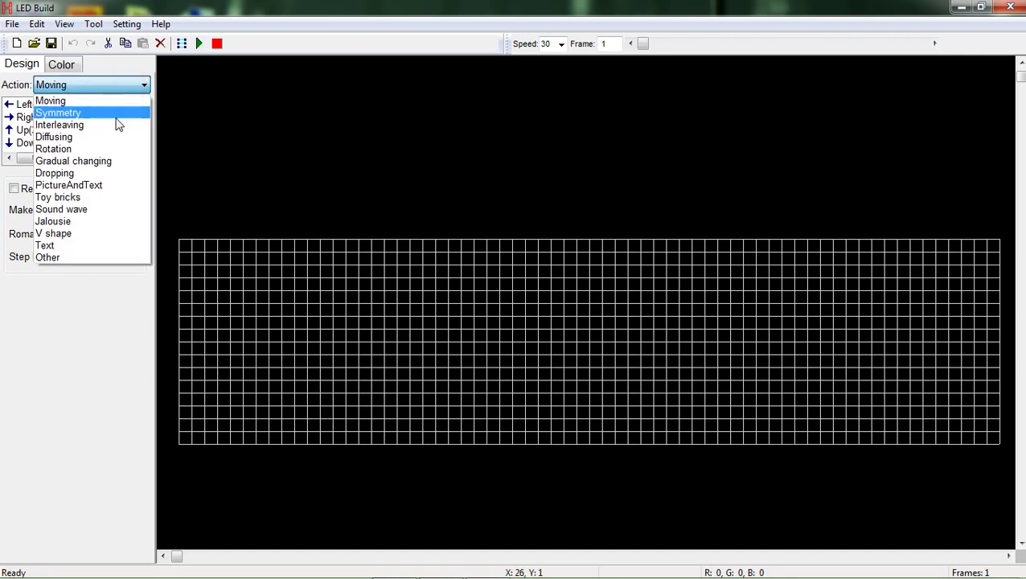
{"action": "left_click", "coordinate": [123, 117]}
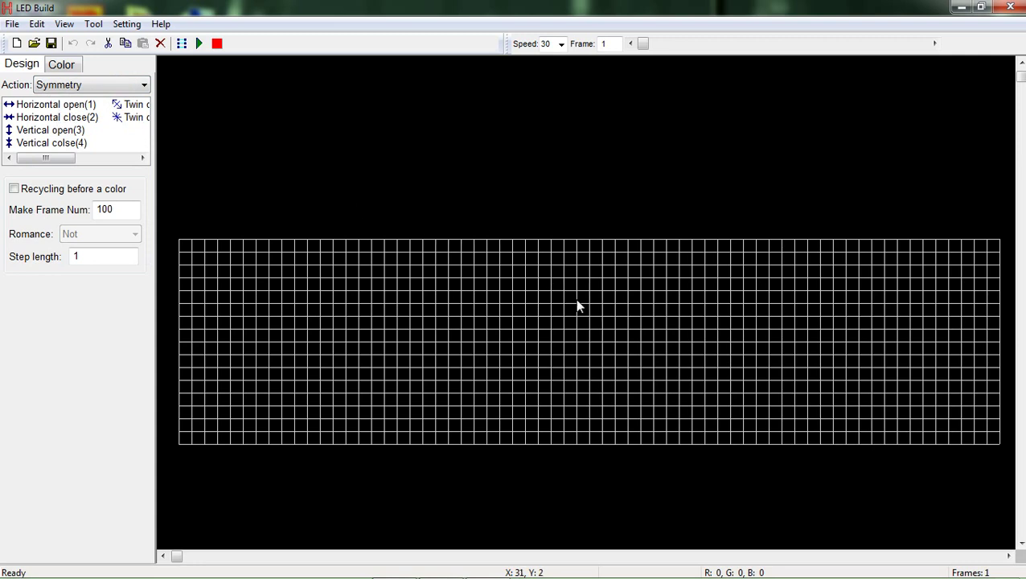
{"action": "left_click", "coordinate": [86, 85]}
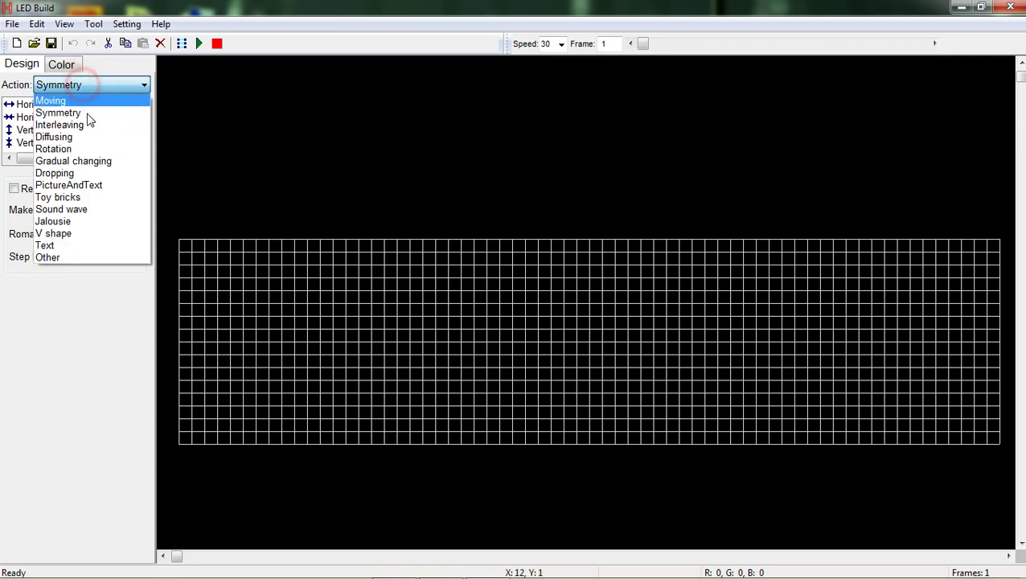
{"action": "left_click", "coordinate": [89, 137]}
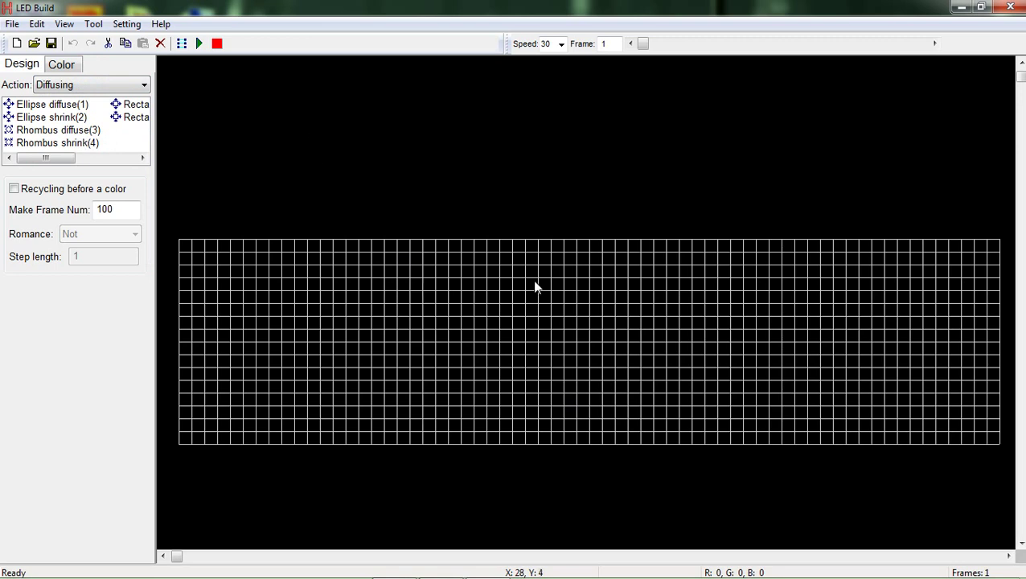
{"action": "left_click", "coordinate": [124, 87]}
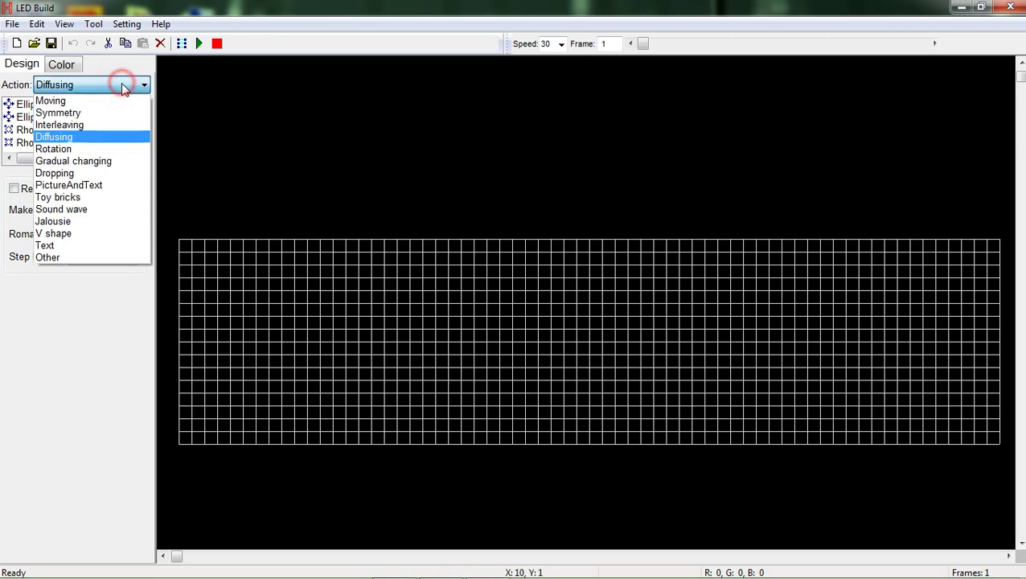
{"action": "left_click", "coordinate": [119, 149]}
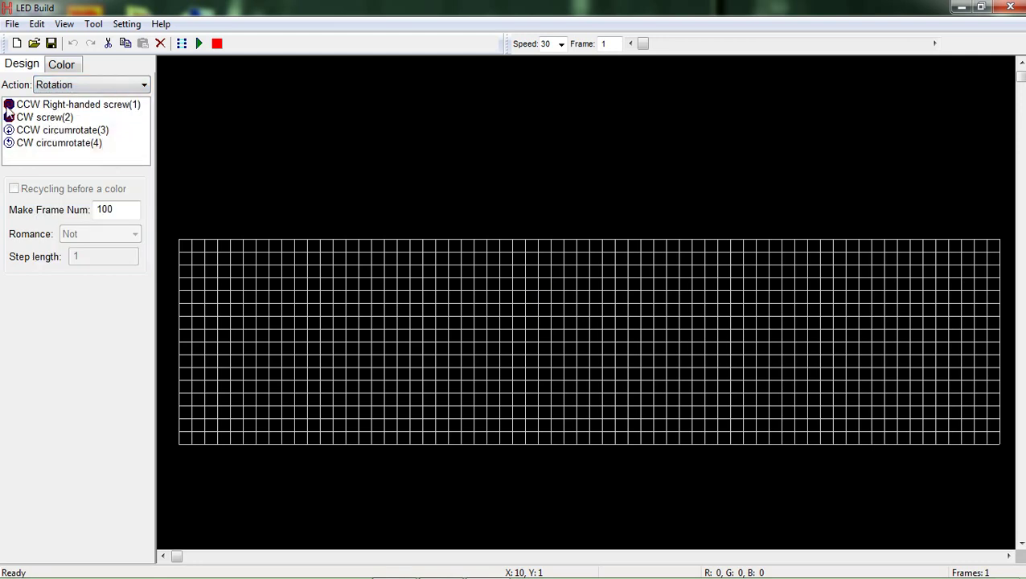
{"action": "left_click", "coordinate": [67, 88]}
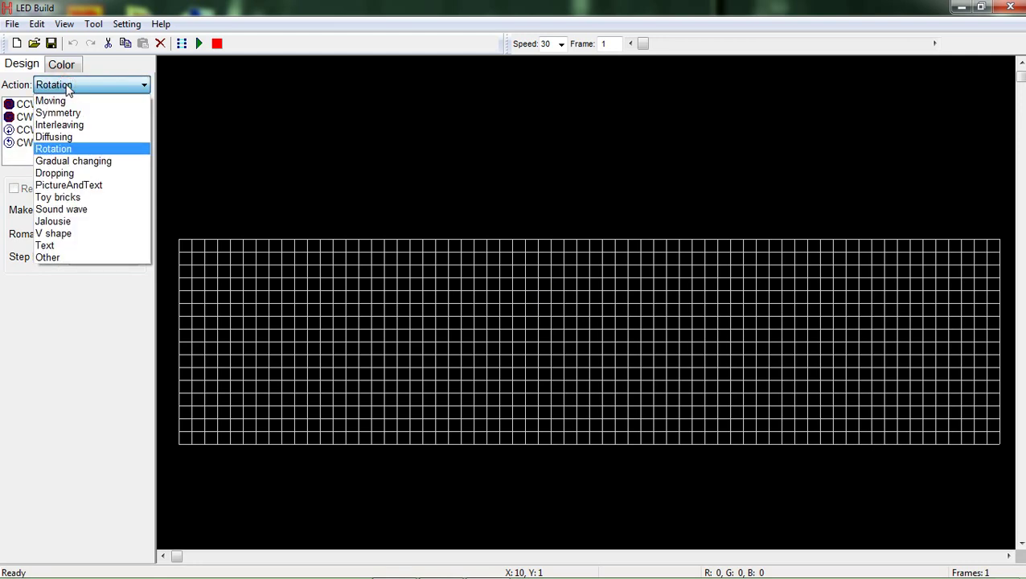
{"action": "left_click", "coordinate": [98, 161]}
{"action": "left_click", "coordinate": [81, 90]}
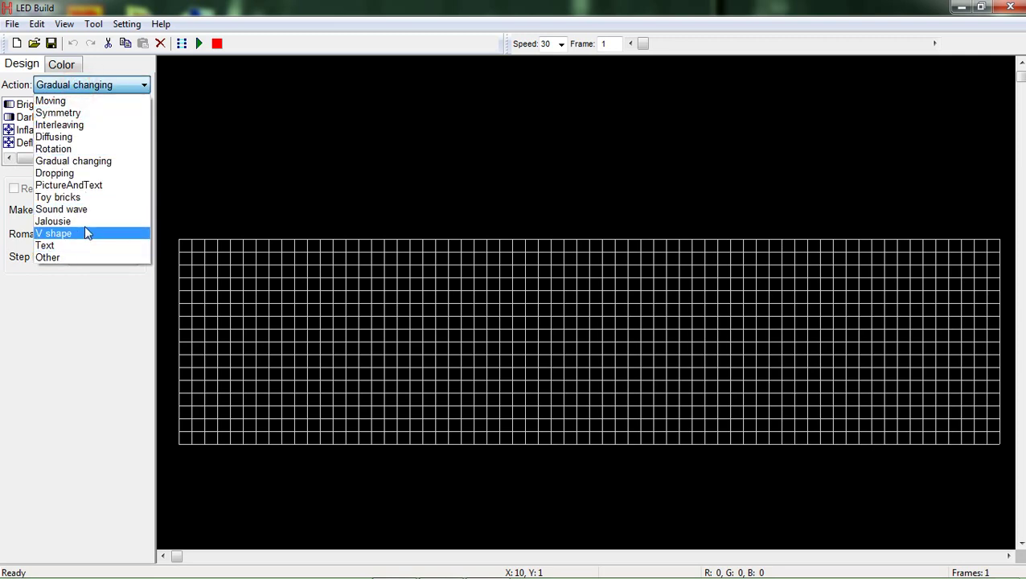
{"action": "left_click", "coordinate": [234, 159]}
{"action": "left_click", "coordinate": [113, 89]}
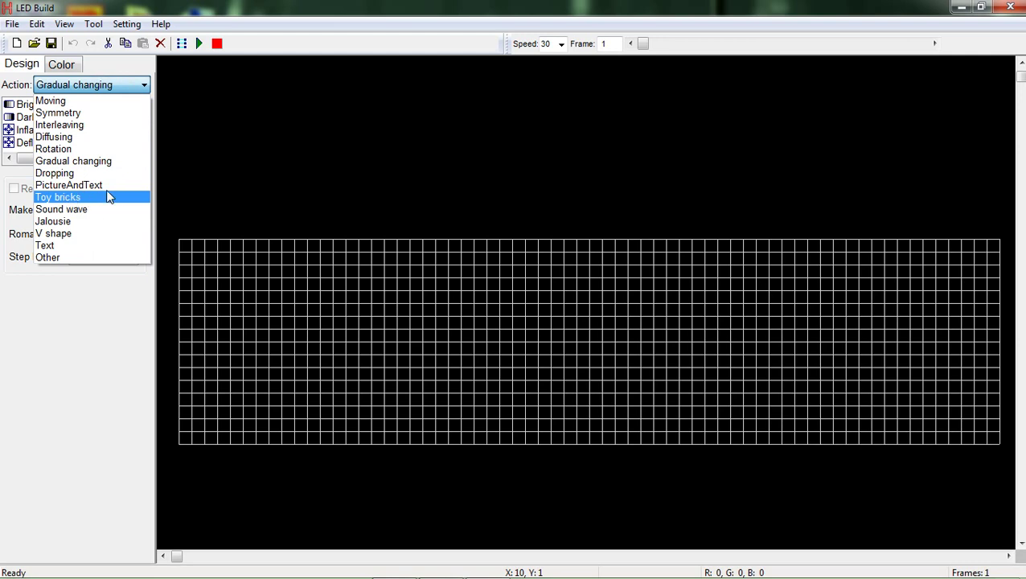
{"action": "left_click", "coordinate": [172, 114]}
Show the Color settings and move the grid upward on the canvas with the lock tool
{"action": "left_click", "coordinate": [63, 65]}
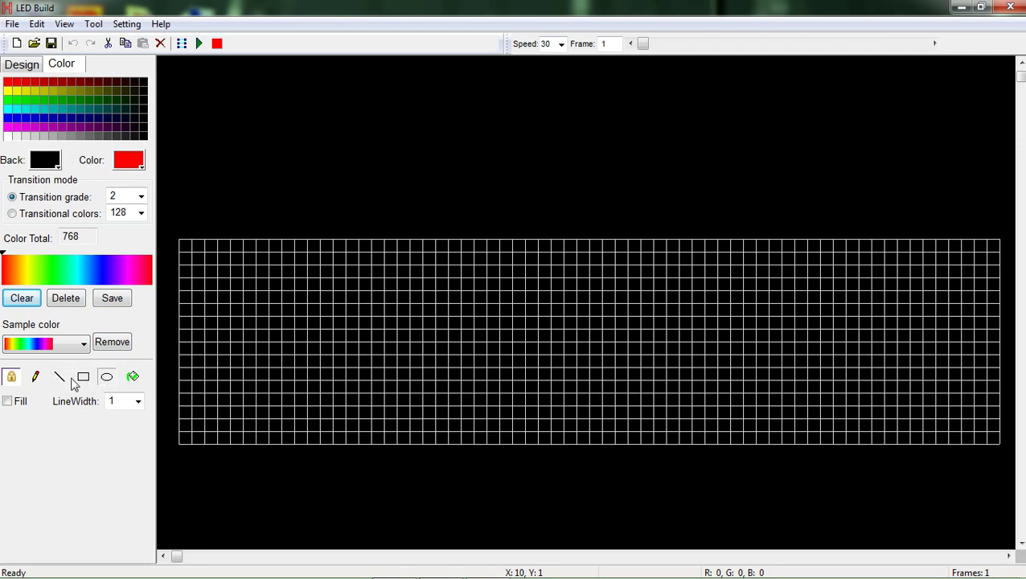
{"action": "left_click", "coordinate": [11, 377]}
{"action": "left_click_drag", "start_coordinate": [296, 320], "coordinate": [293, 264]}
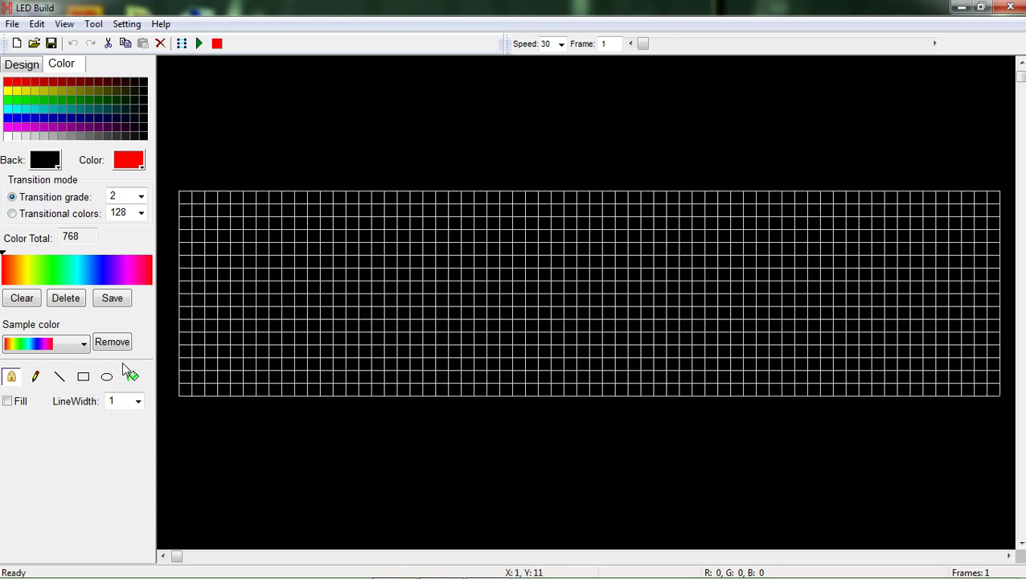
Draw a red freehand pencil stroke from the grid's upper-left corner and a straight line about 15 pixels long along the first row
{"action": "left_click", "coordinate": [35, 380]}
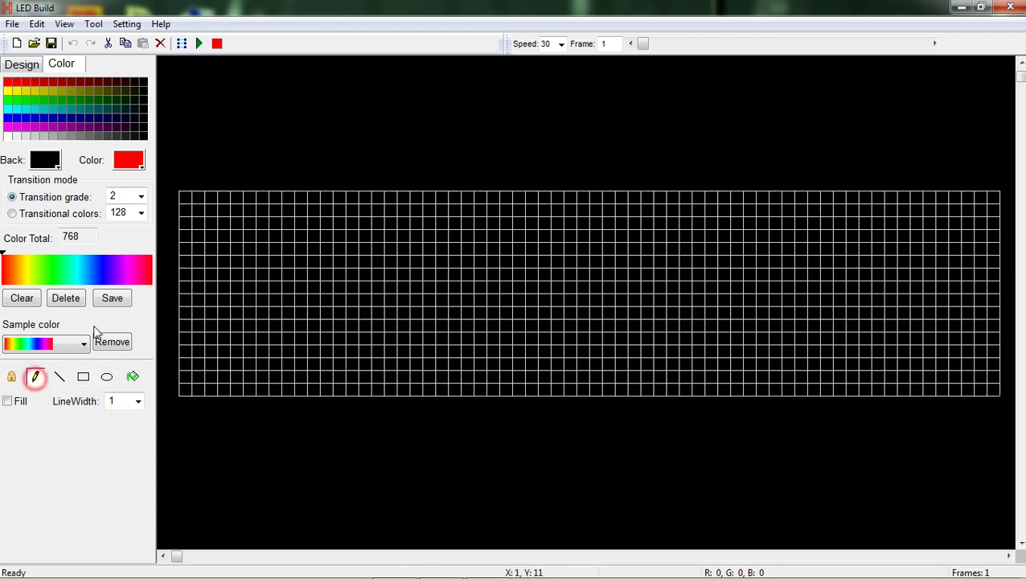
{"action": "mouse_move", "coordinate": [186, 194]}
{"action": "left_mouse_down"}
{"action": "mouse_move", "coordinate": [241, 263]}
{"action": "mouse_move", "coordinate": [277, 257]}
{"action": "mouse_move", "coordinate": [301, 229]}
{"action": "mouse_move", "coordinate": [309, 239]}
{"action": "left_mouse_up"}
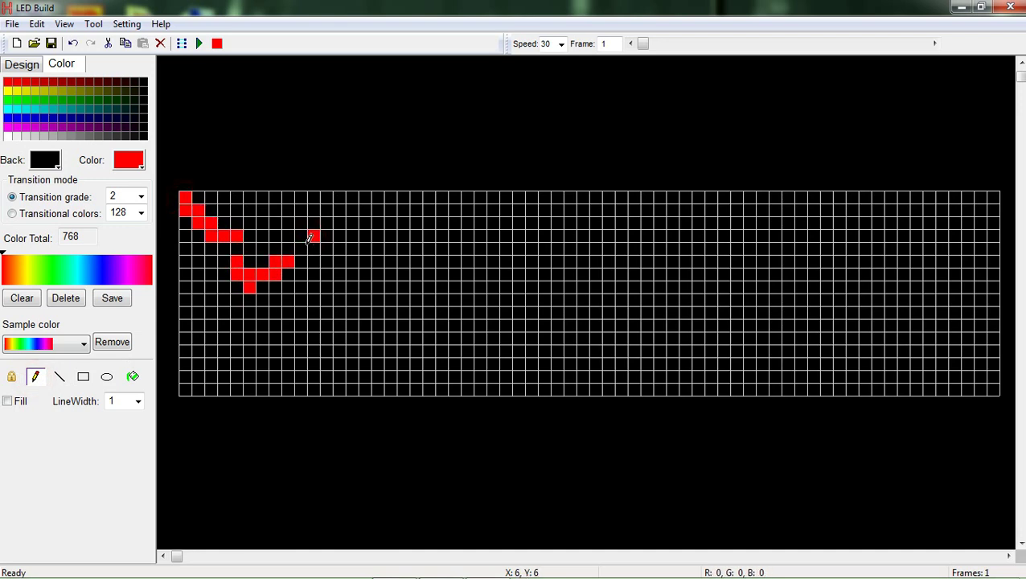
{"action": "left_click", "coordinate": [61, 379]}
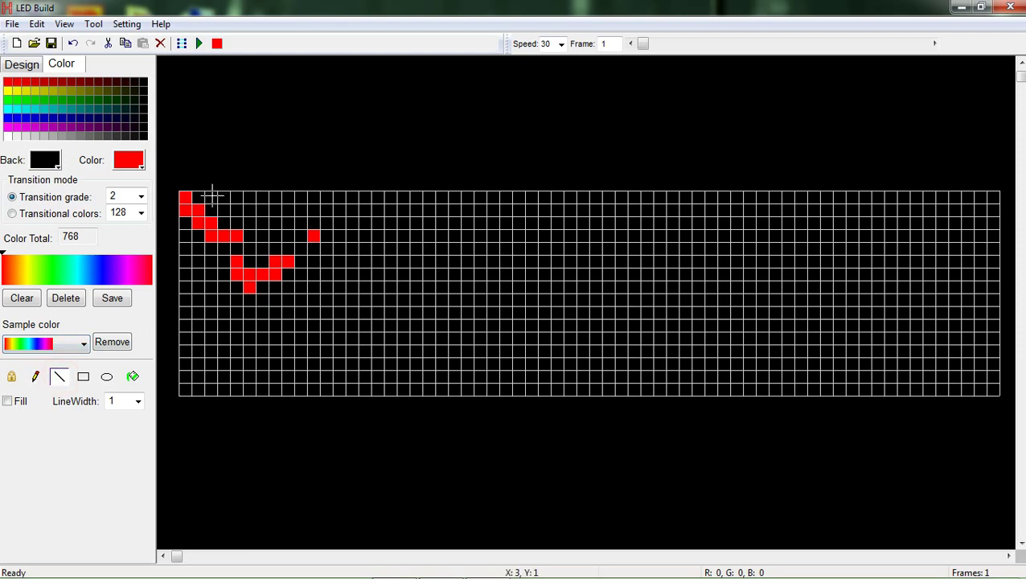
{"action": "left_click_drag", "start_coordinate": [211, 195], "coordinate": [394, 197]}
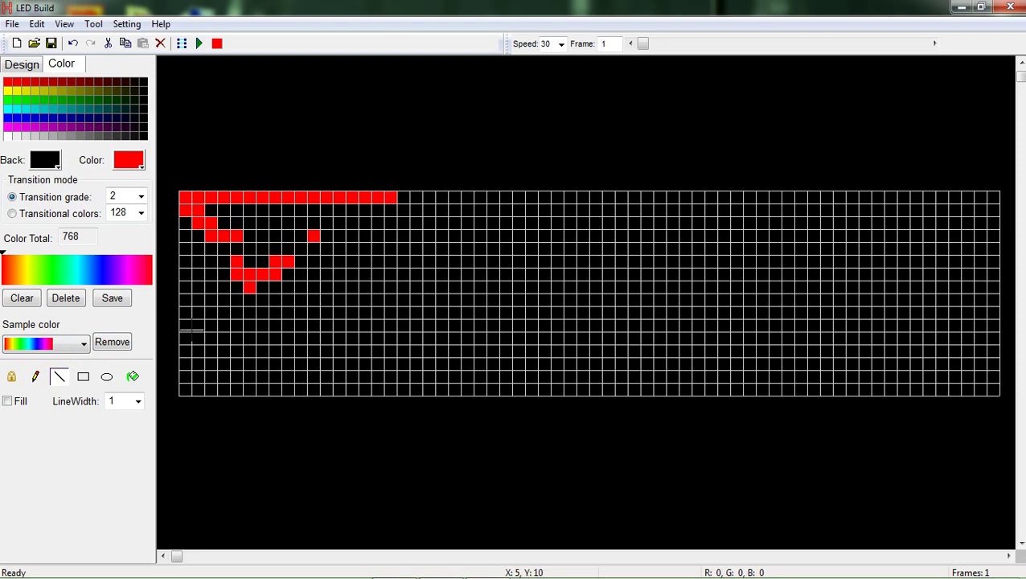
Draw a red rectangle outline about 11 by 7 pixels and an ellipse about 8 by 8 pixels beside its upper-right corner
{"action": "left_click", "coordinate": [83, 376]}
{"action": "left_click_drag", "start_coordinate": [284, 292], "coordinate": [417, 362]}
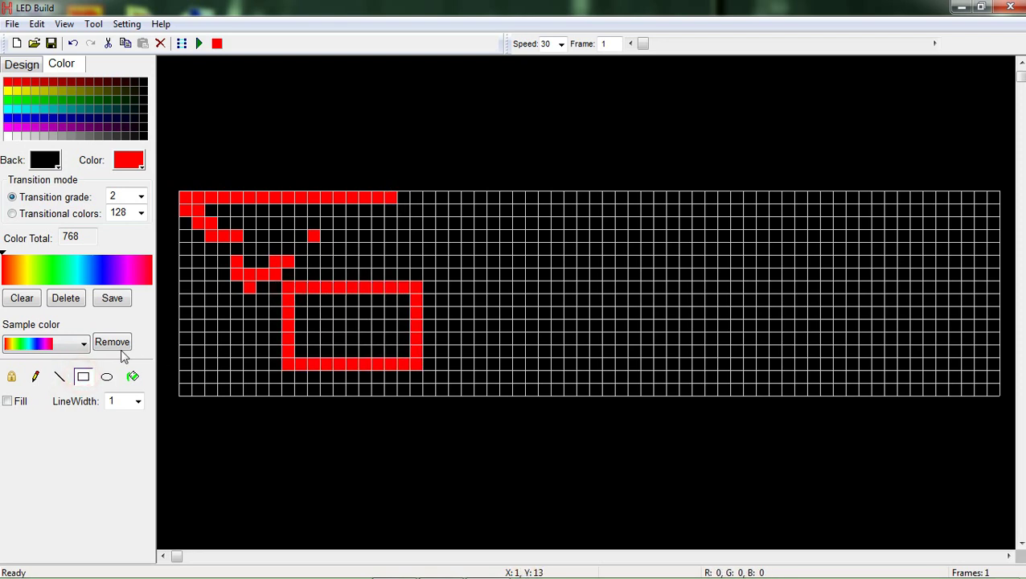
{"action": "left_click", "coordinate": [106, 376]}
{"action": "mouse_move", "coordinate": [425, 219]}
{"action": "left_mouse_down"}
{"action": "mouse_move", "coordinate": [459, 241]}
{"action": "mouse_move", "coordinate": [489, 298]}
{"action": "mouse_move", "coordinate": [519, 318]}
{"action": "left_mouse_up"}
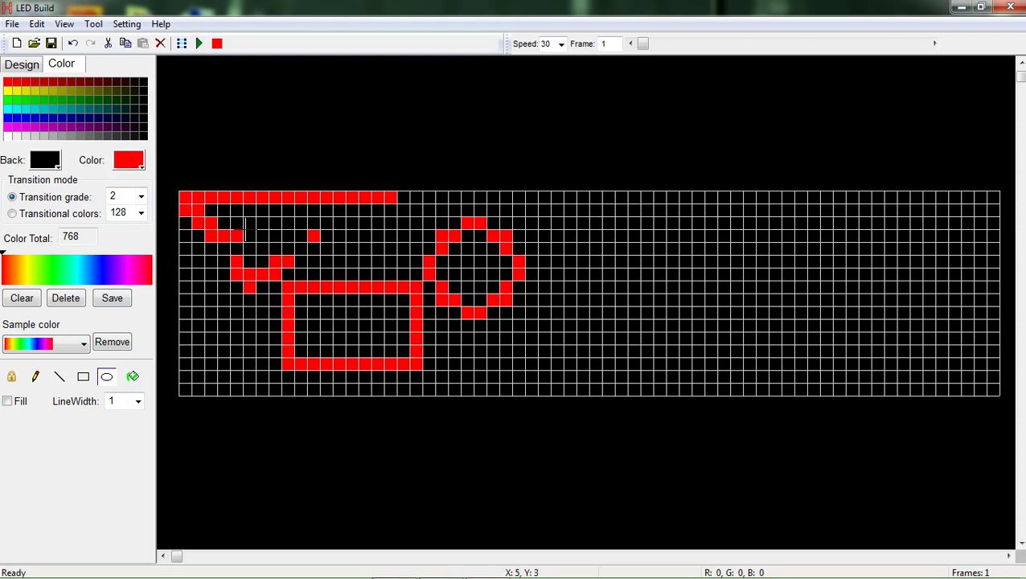
Set the drawing color to black and erase parts of the red ellipse outline with the Ellipse tool
{"action": "left_click", "coordinate": [135, 161]}
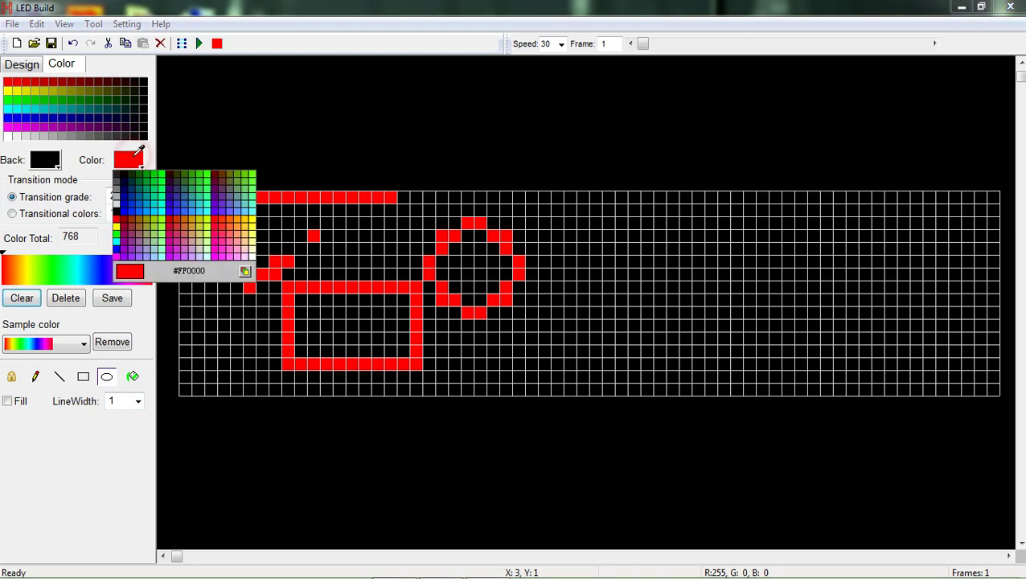
{"action": "left_click", "coordinate": [116, 207]}
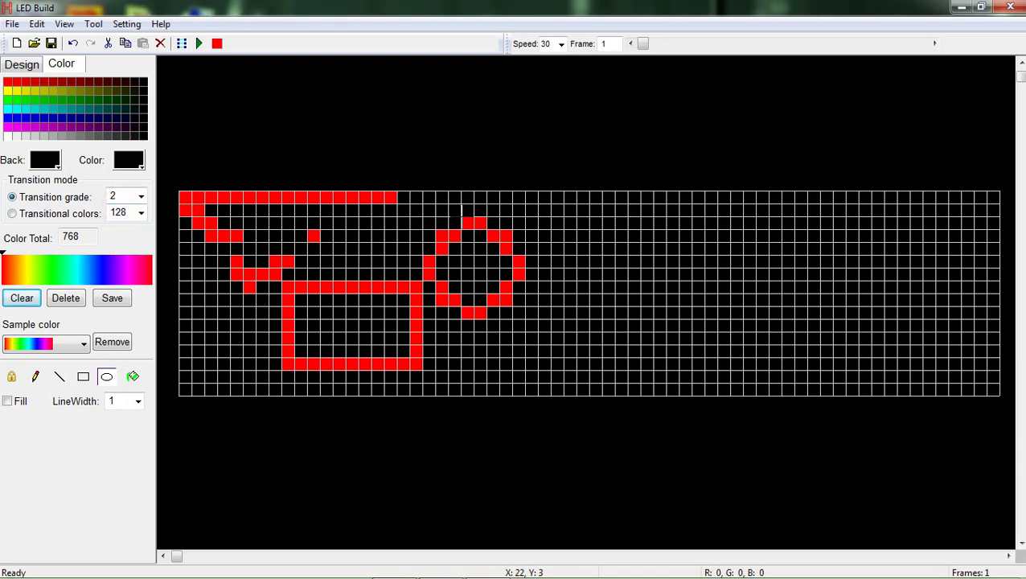
{"action": "mouse_move", "coordinate": [463, 218]}
{"action": "left_mouse_down"}
{"action": "mouse_move", "coordinate": [503, 296]}
{"action": "mouse_move", "coordinate": [468, 296]}
{"action": "mouse_move", "coordinate": [438, 266]}
{"action": "mouse_move", "coordinate": [442, 290]}
{"action": "mouse_move", "coordinate": [488, 286]}
{"action": "mouse_move", "coordinate": [527, 298]}
{"action": "mouse_move", "coordinate": [435, 295]}
{"action": "mouse_move", "coordinate": [442, 285]}
{"action": "left_mouse_up"}
Erase the red top-row line, the freehand stroke and the ellipse's left side by drawing black lines over them
{"action": "left_click", "coordinate": [60, 377]}
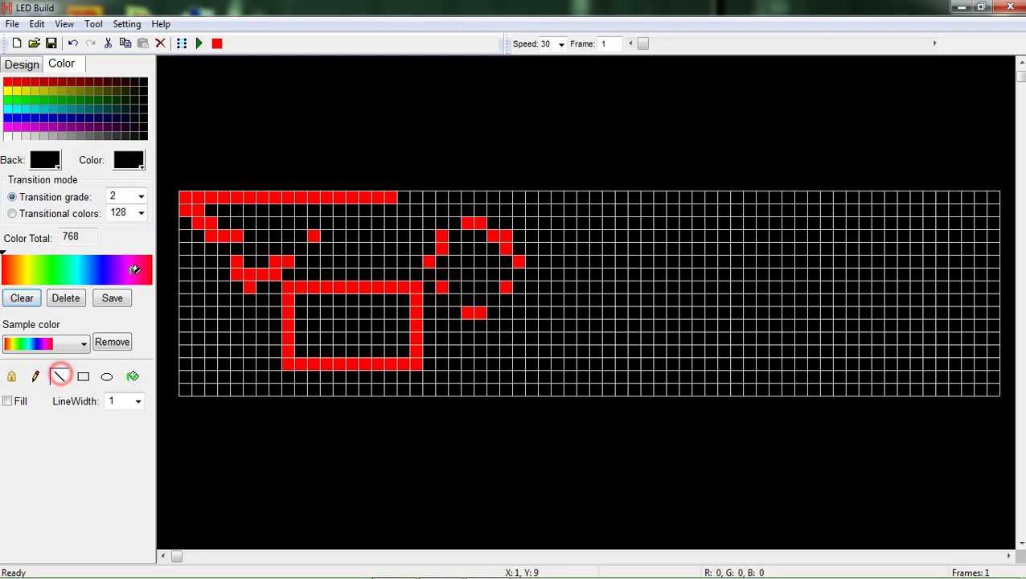
{"action": "left_click_drag", "start_coordinate": [267, 212], "coordinate": [408, 199]}
{"action": "mouse_move", "coordinate": [184, 211]}
{"action": "left_mouse_down"}
{"action": "mouse_move", "coordinate": [210, 210]}
{"action": "mouse_move", "coordinate": [206, 236]}
{"action": "mouse_move", "coordinate": [250, 243]}
{"action": "mouse_move", "coordinate": [237, 288]}
{"action": "mouse_move", "coordinate": [236, 264]}
{"action": "mouse_move", "coordinate": [269, 285]}
{"action": "mouse_move", "coordinate": [310, 242]}
{"action": "mouse_move", "coordinate": [400, 239]}
{"action": "mouse_move", "coordinate": [439, 245]}
{"action": "mouse_move", "coordinate": [442, 259]}
{"action": "mouse_move", "coordinate": [431, 256]}
{"action": "mouse_move", "coordinate": [438, 250]}
{"action": "left_mouse_up"}
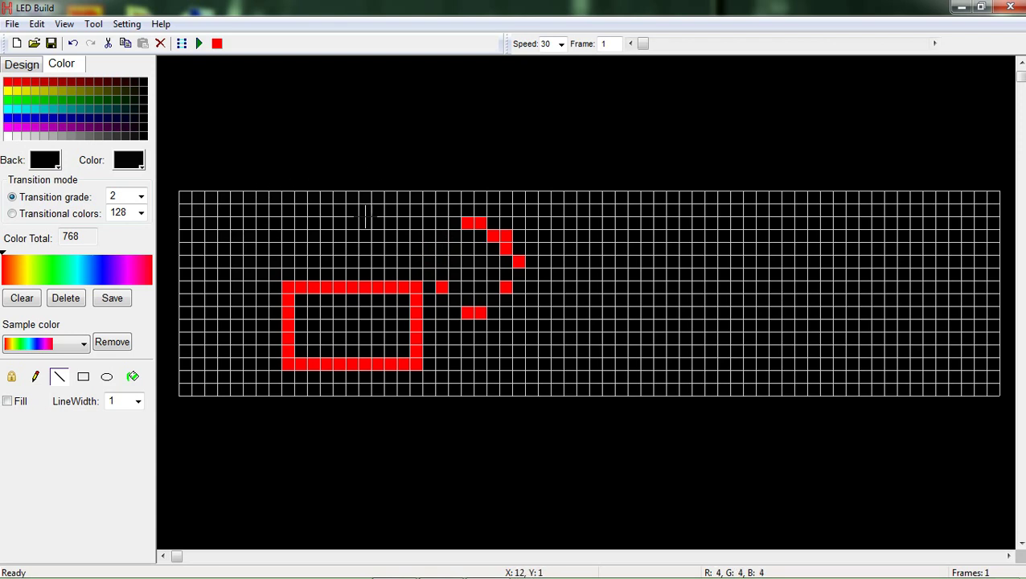
Open the frame editing commands for the grid
{"action": "right_click", "coordinate": [265, 223]}
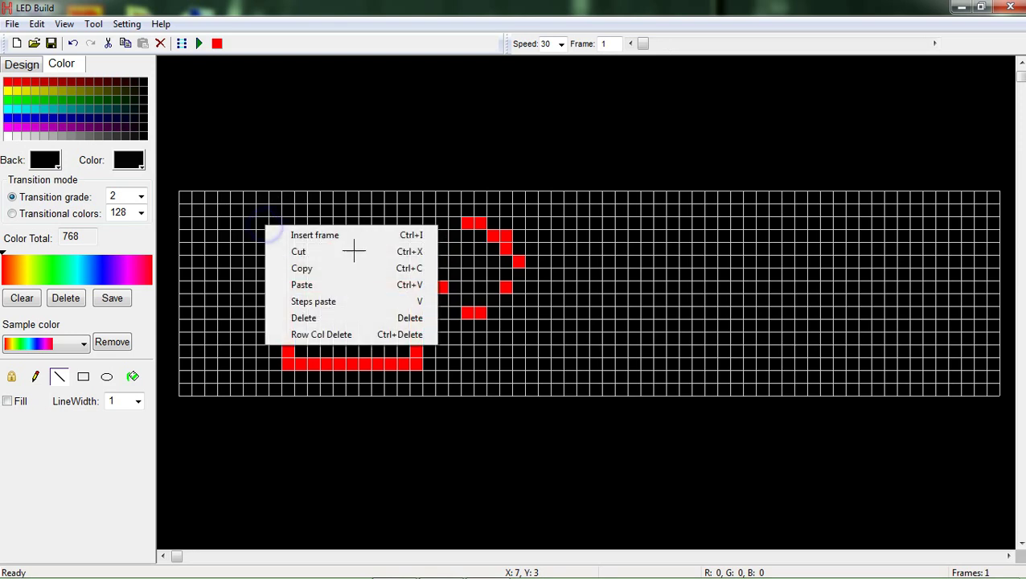